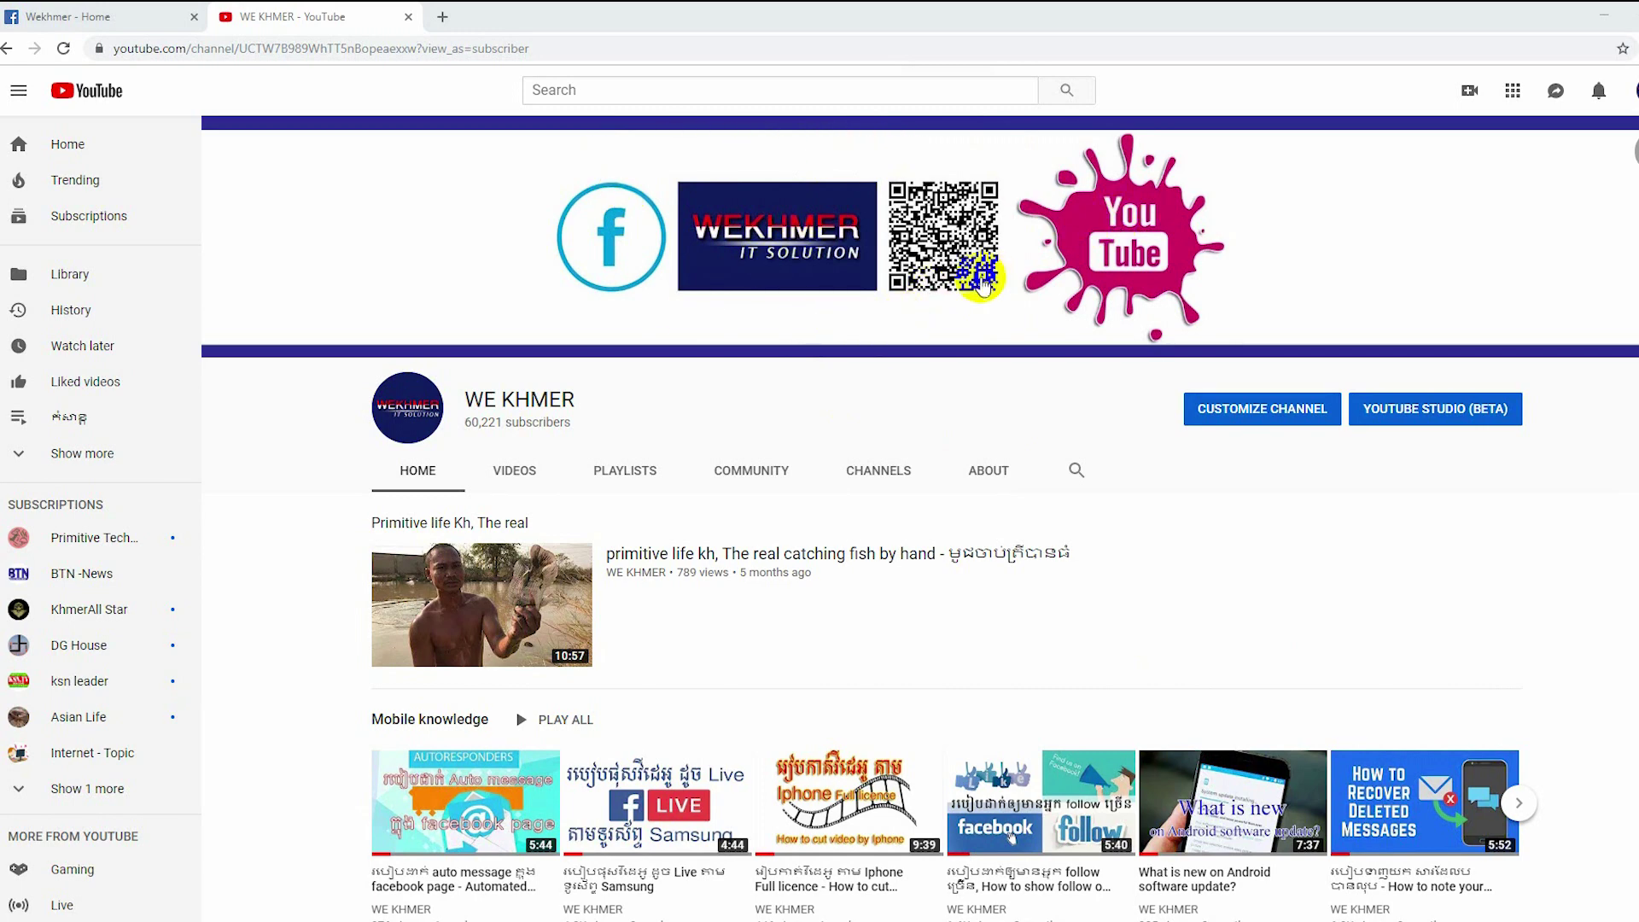
# Step: Switch Chrome from the WE KHMER YouTube channel to the 'Wekhmer - Home' Facebook tab
pyautogui.click(115, 17)
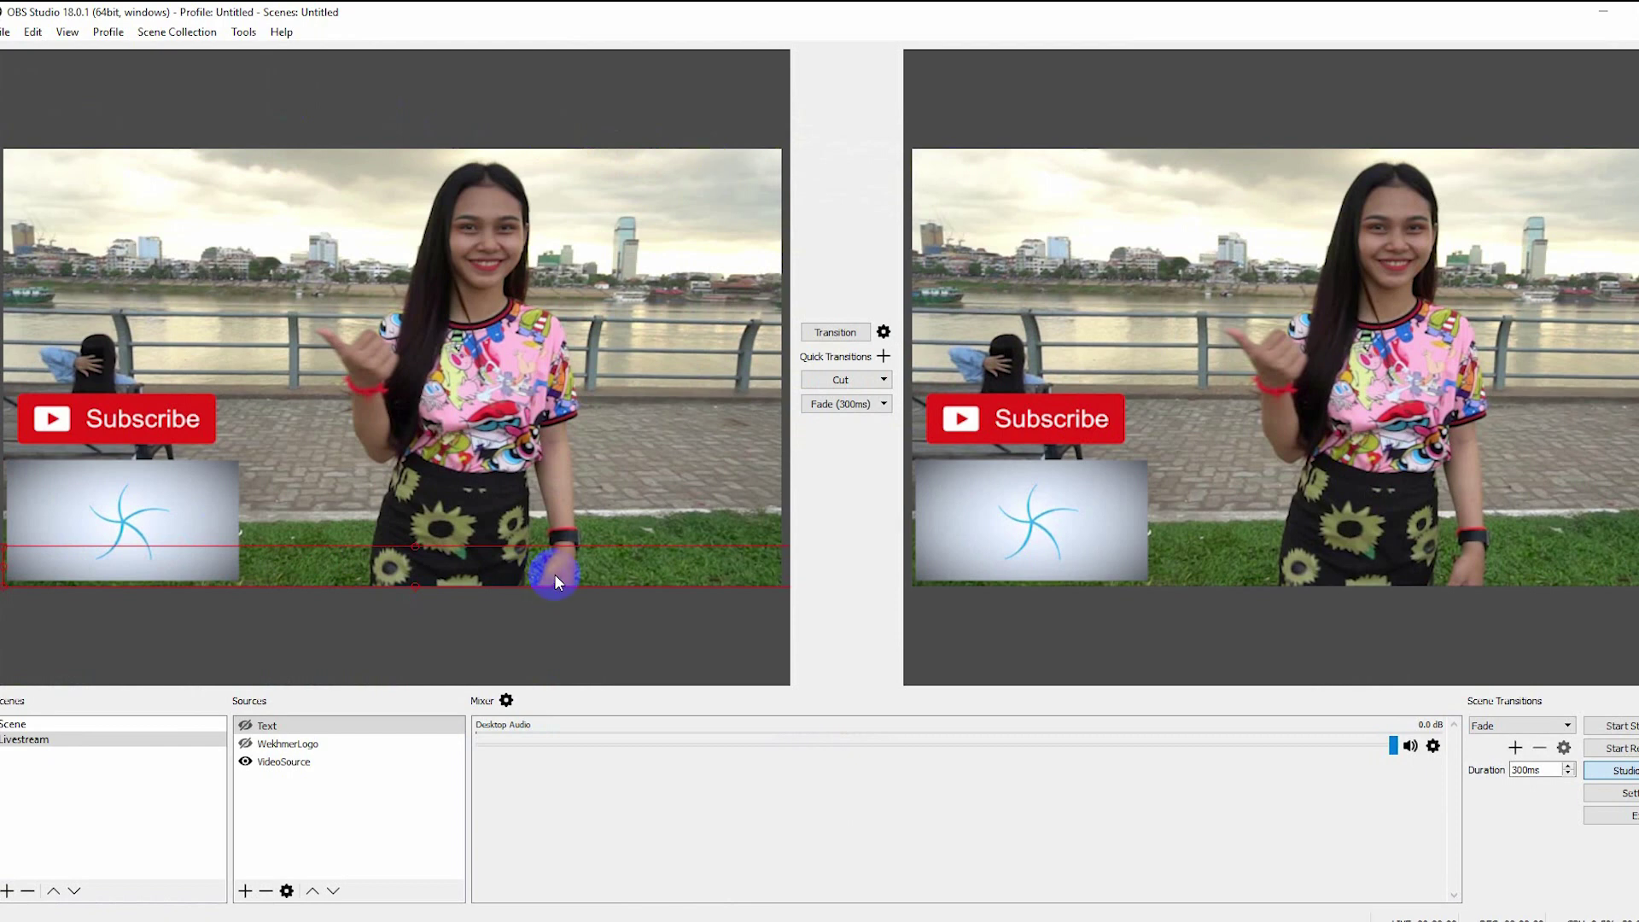
# Step: Make the scrolling Khmer ticker Text source visible over the scene, then hide it again
pyautogui.click(287, 731)
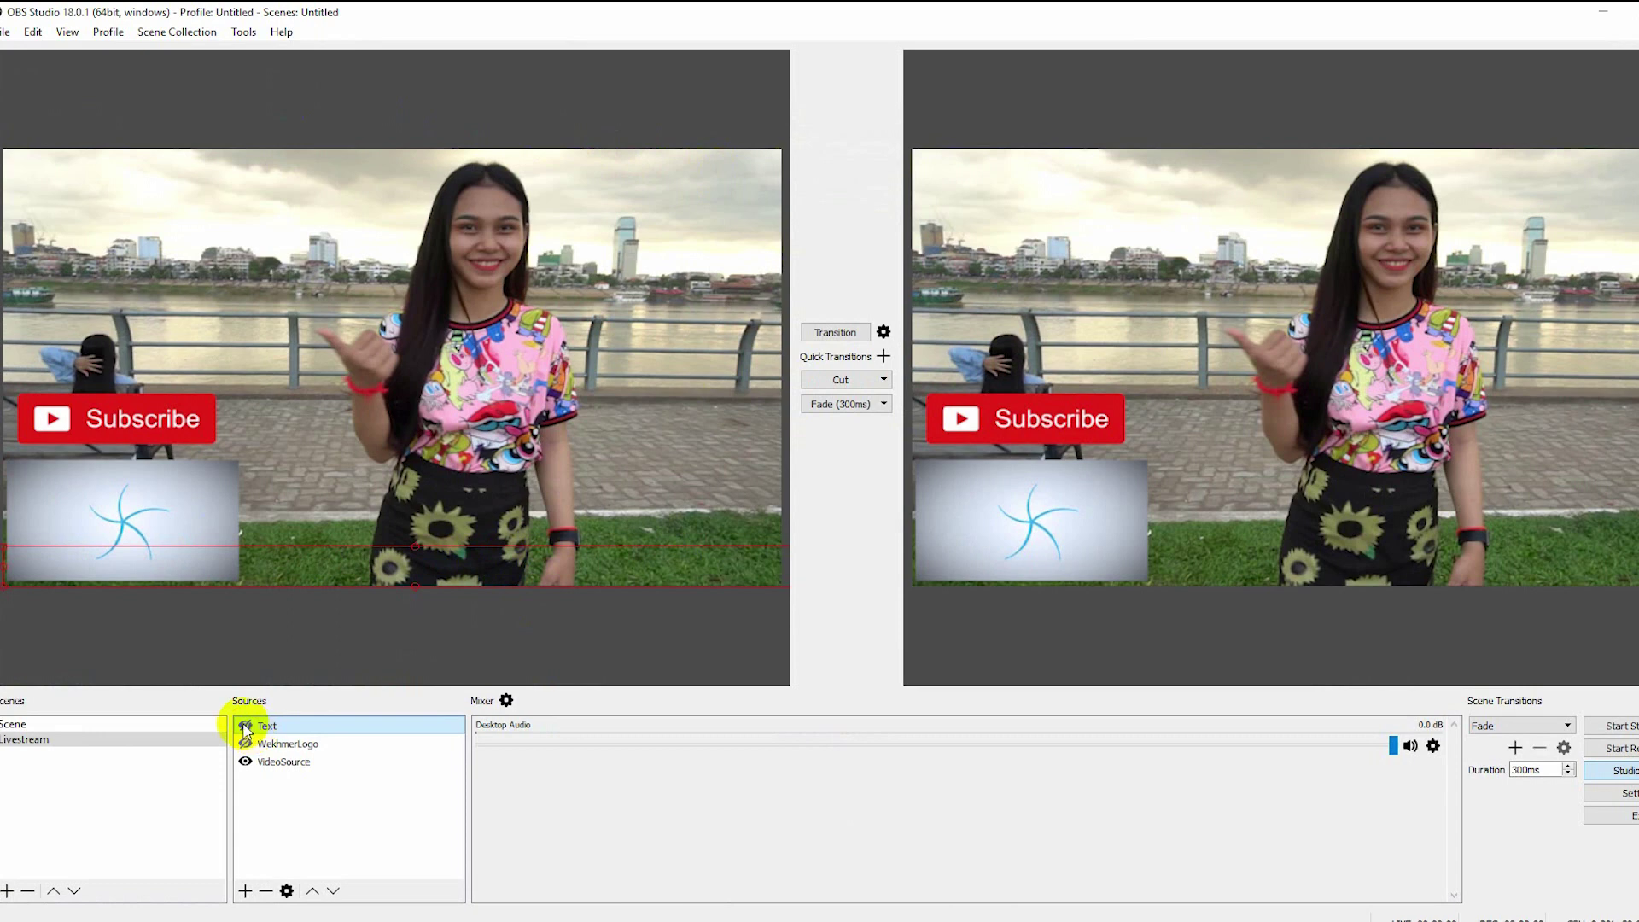
pyautogui.click(245, 728)
pyautogui.click(413, 584)
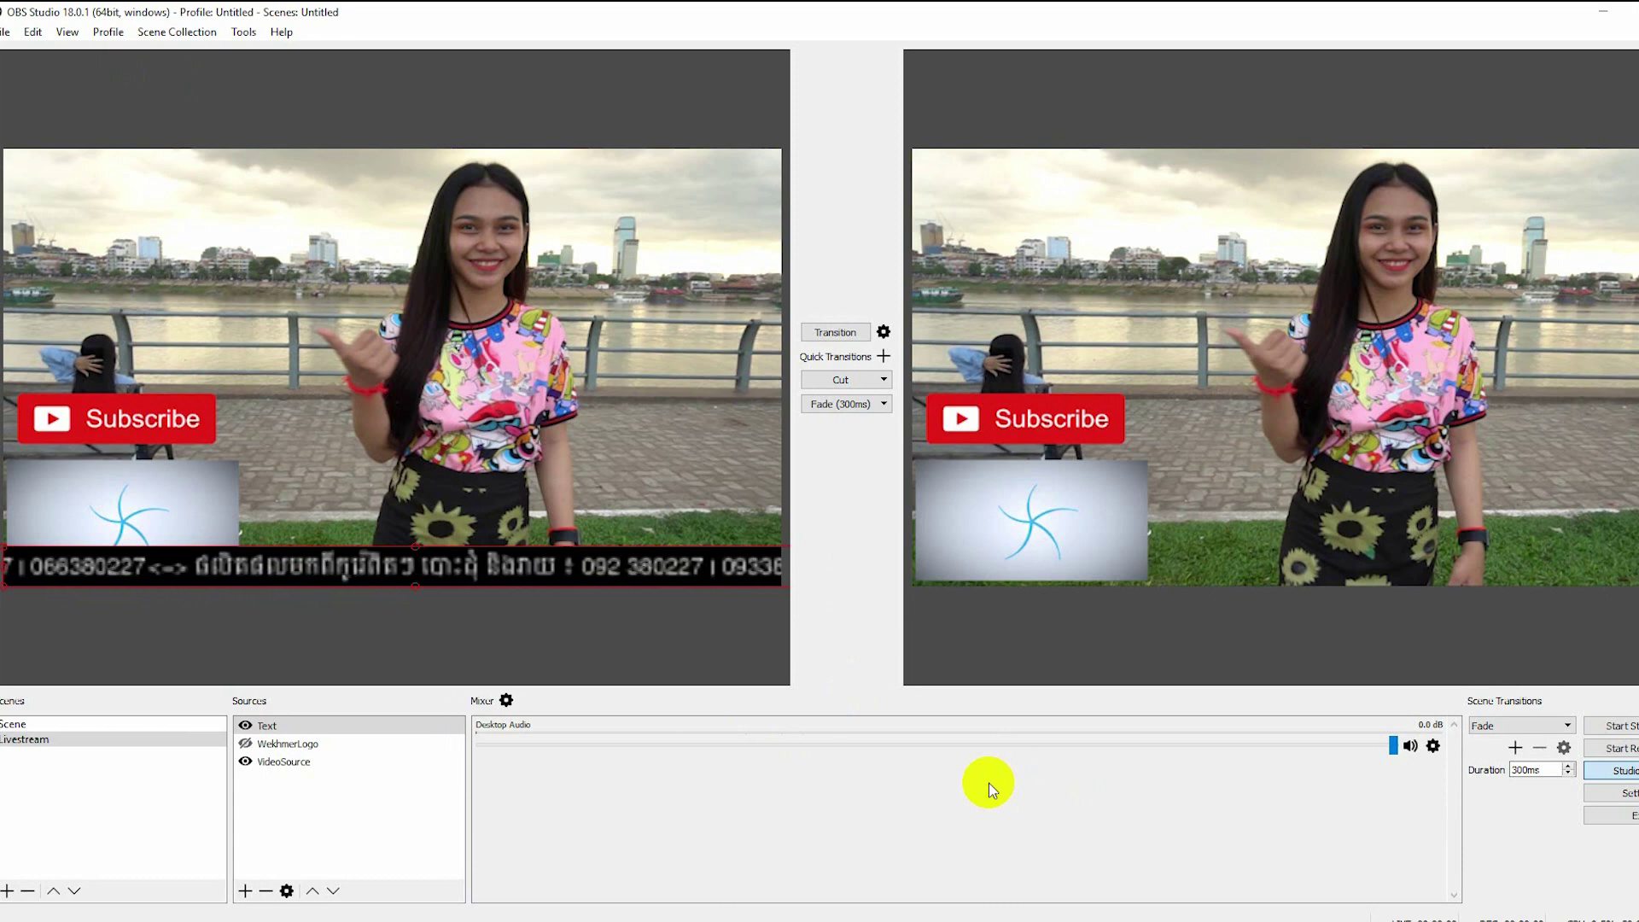
pyautogui.click(249, 726)
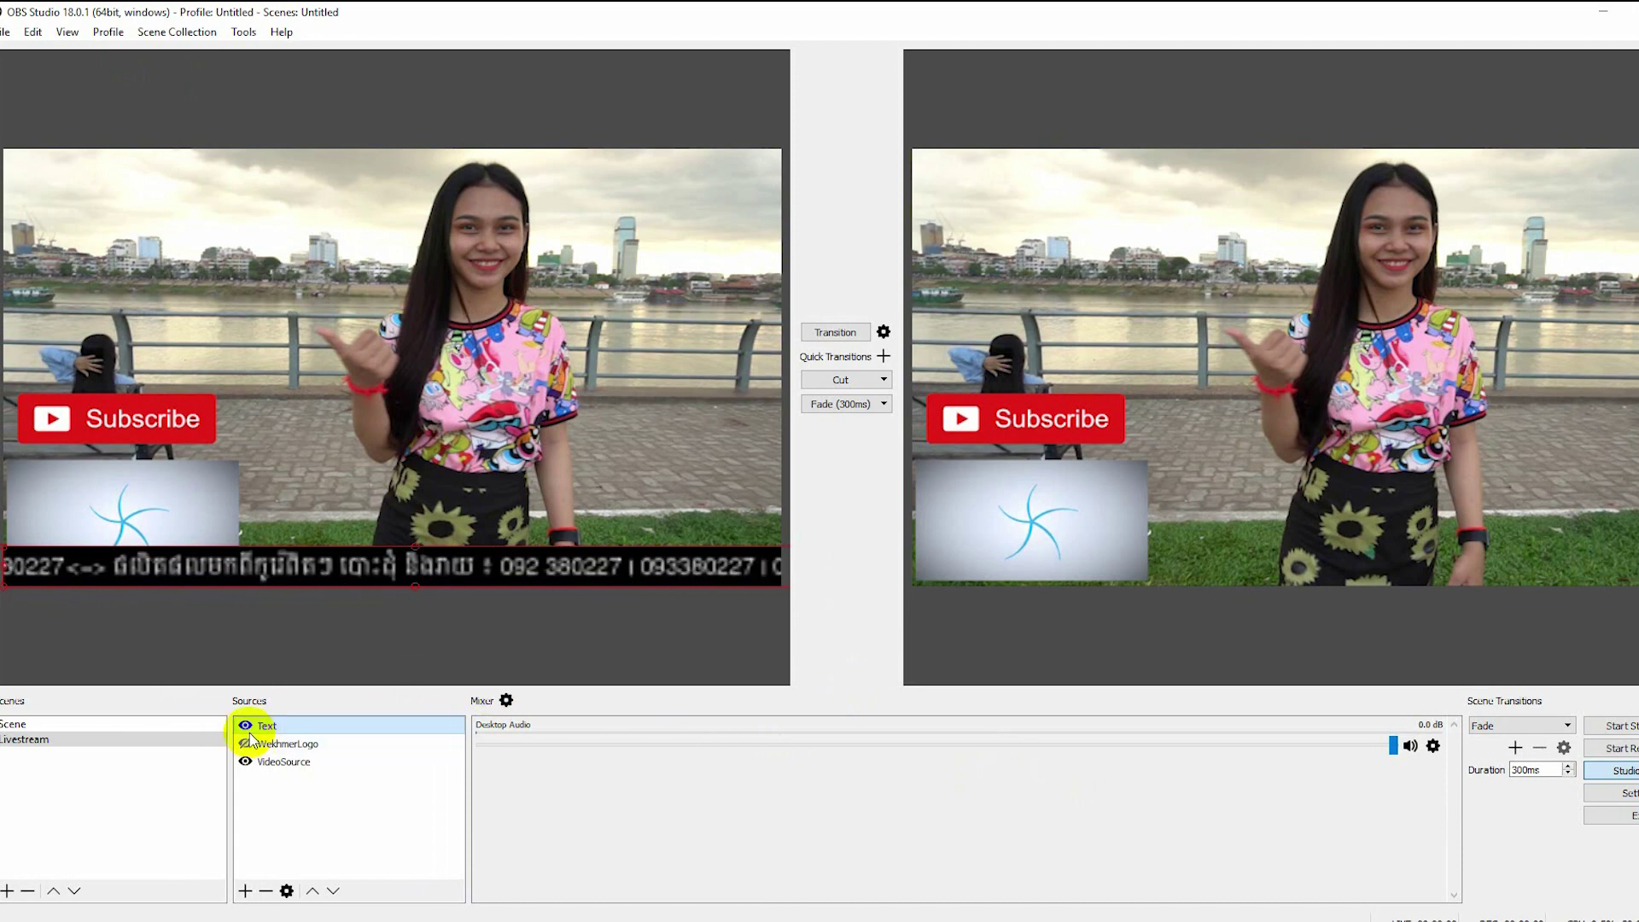
pyautogui.click(245, 727)
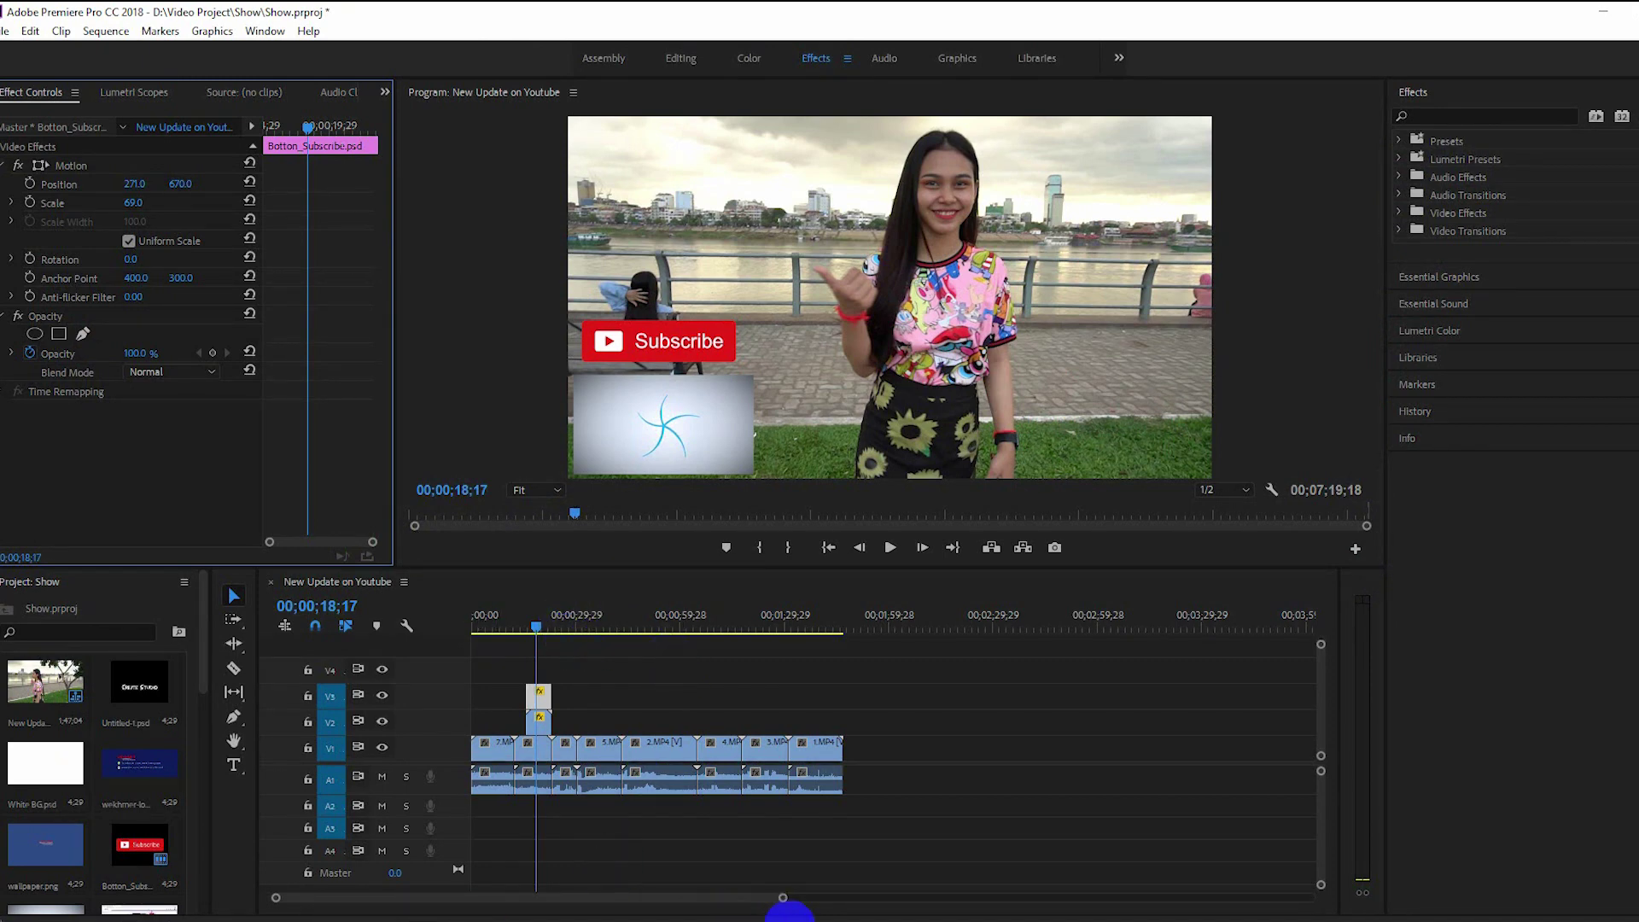
# Step: Zoom the Premiere timeline, inspect the Intro.mp4 and Botton_Subscribe.psd clips, then return to OBS
pyautogui.moveTo(783, 901); pyautogui.dragTo(615, 890)
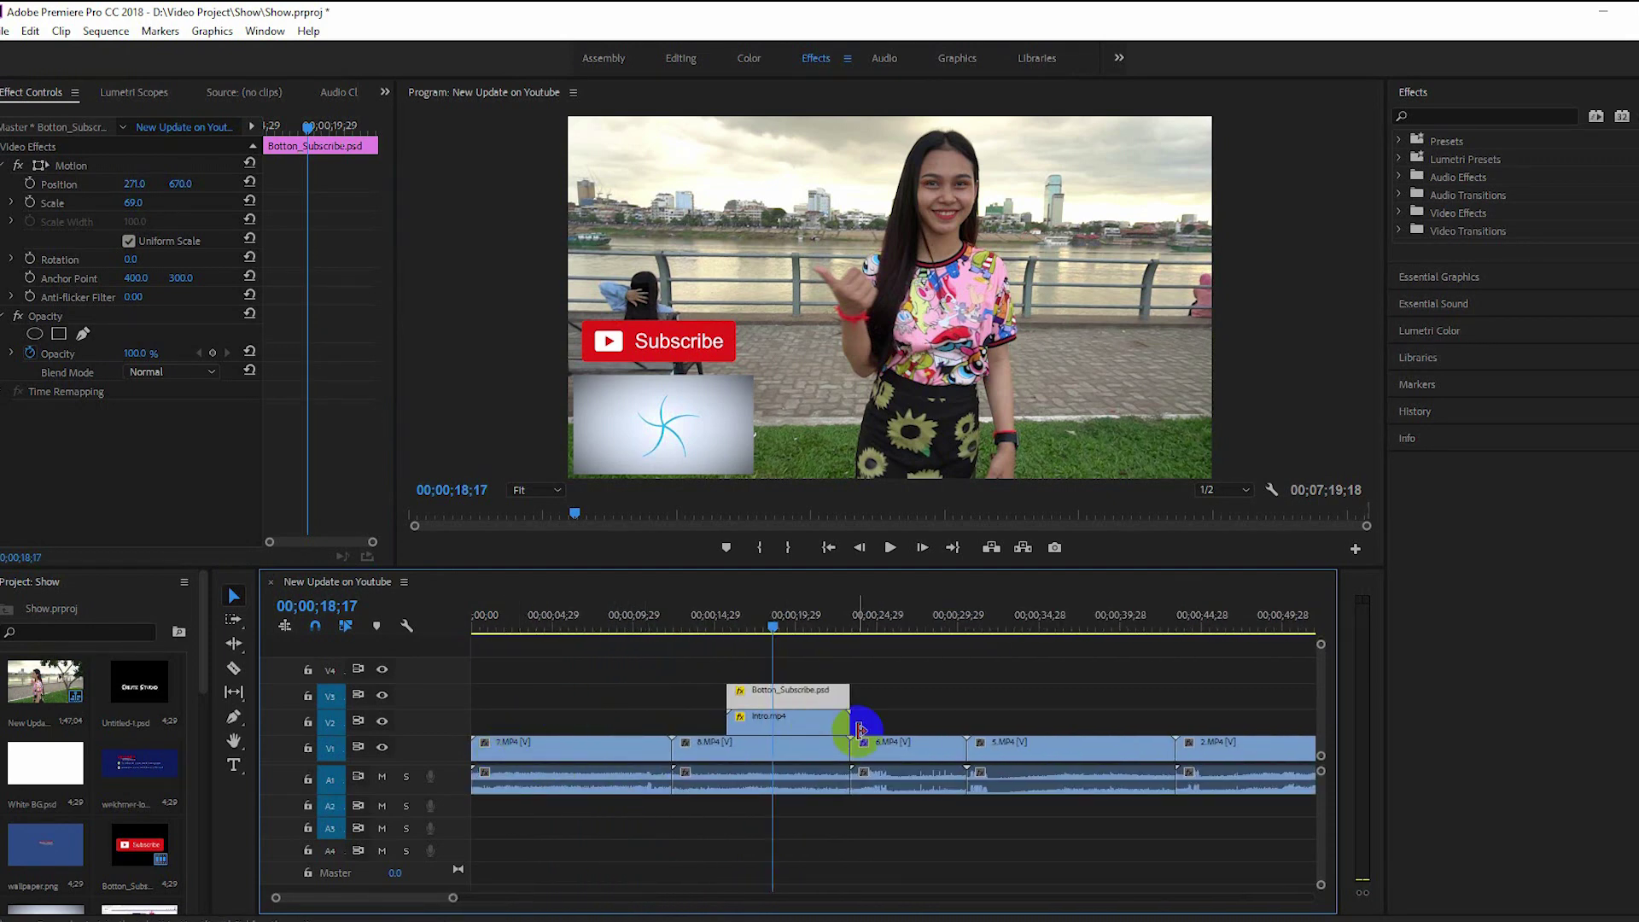
pyautogui.click(767, 719)
pyautogui.click(828, 696)
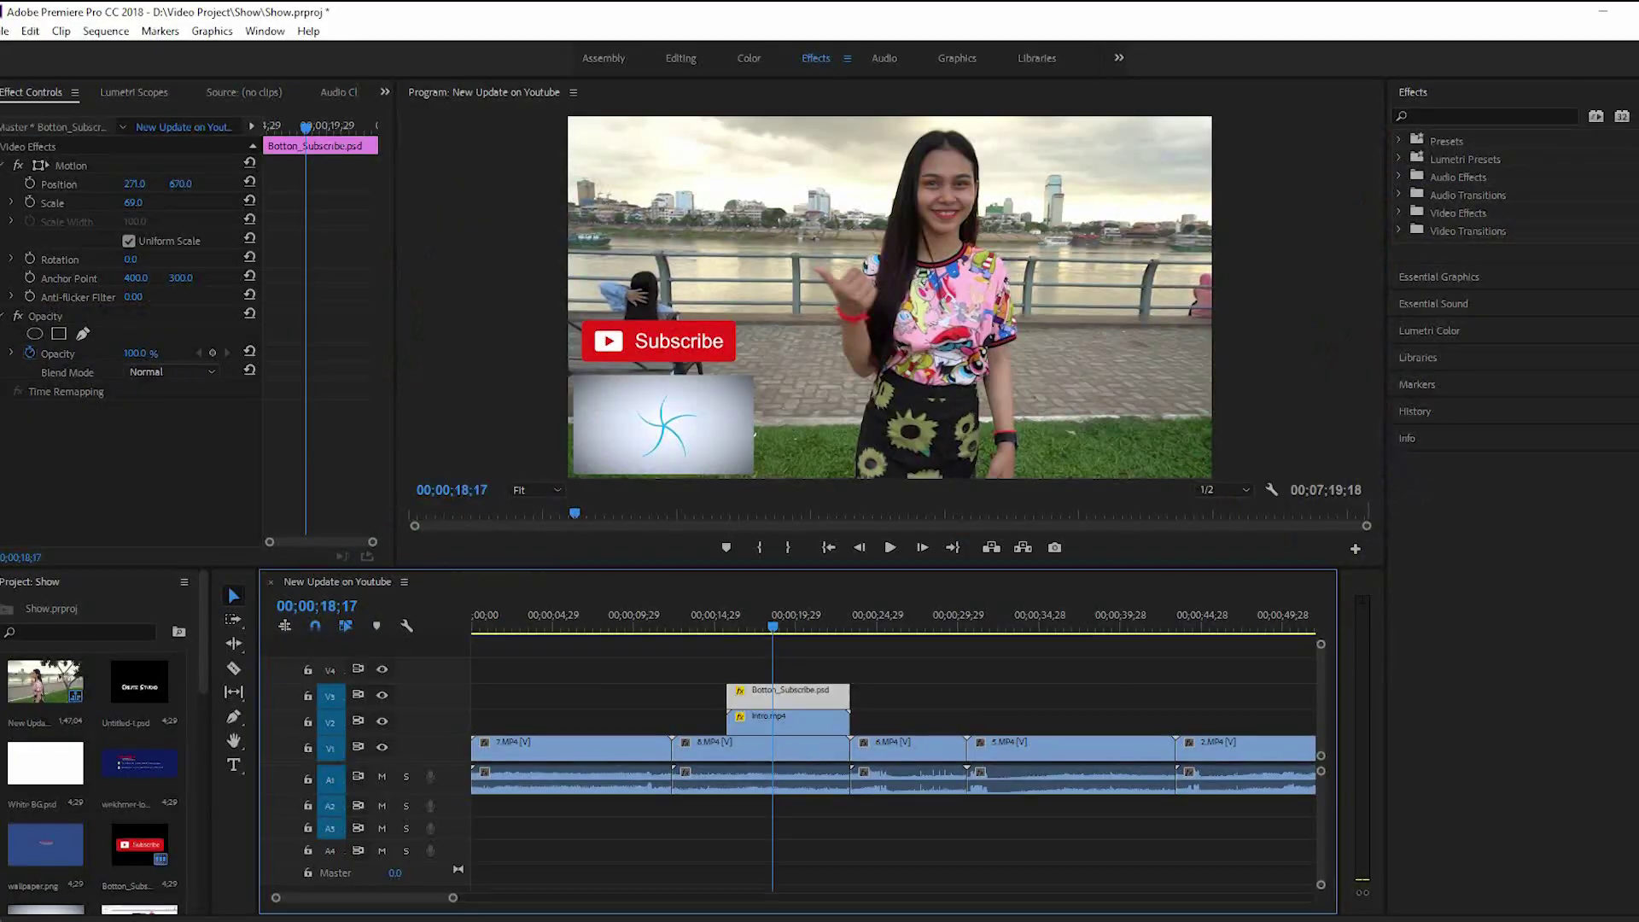
pyautogui.click(815, 699)
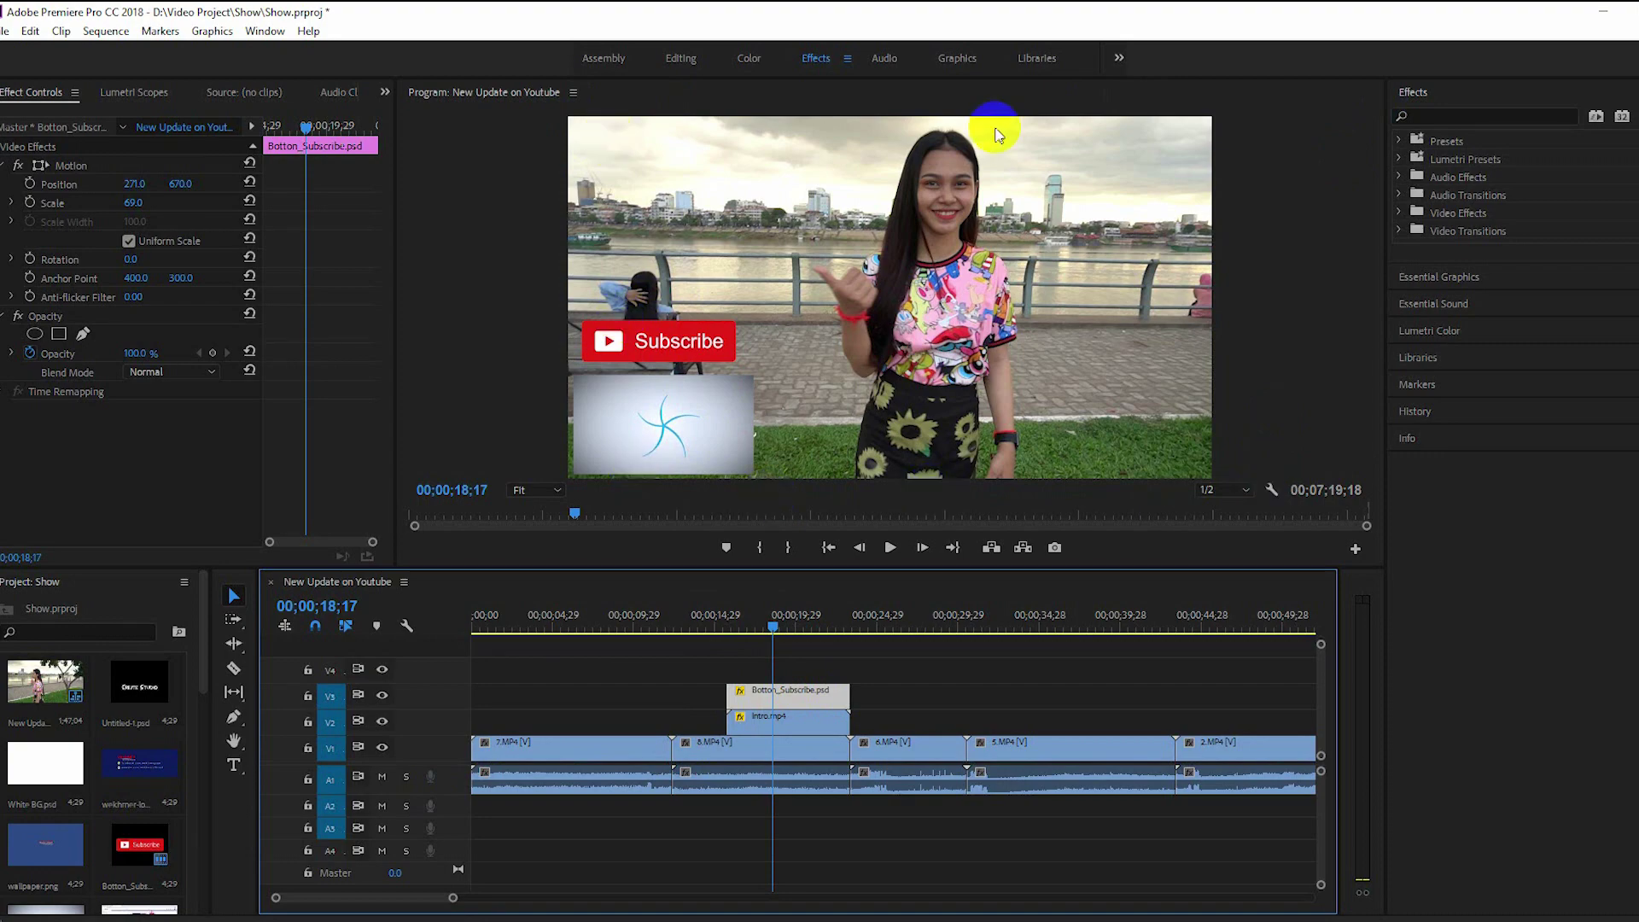
pyautogui.click(560, 912)
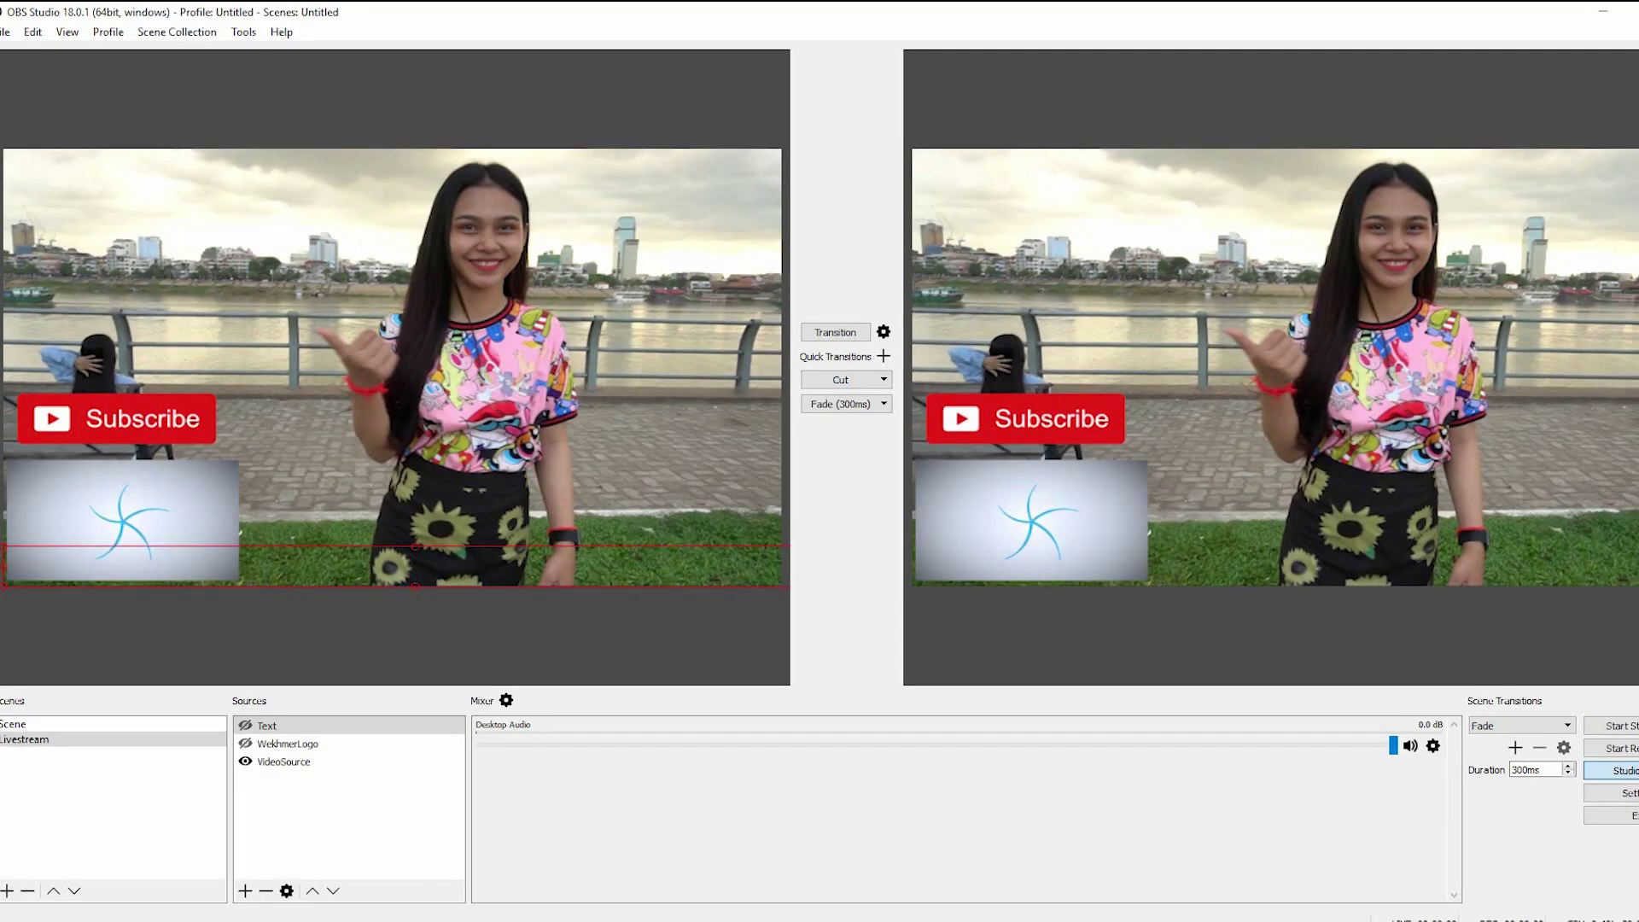
# Step: Set VideoSource's capture window to the Adobe Premiere Pro project window and confirm
pyautogui.click(271, 763)
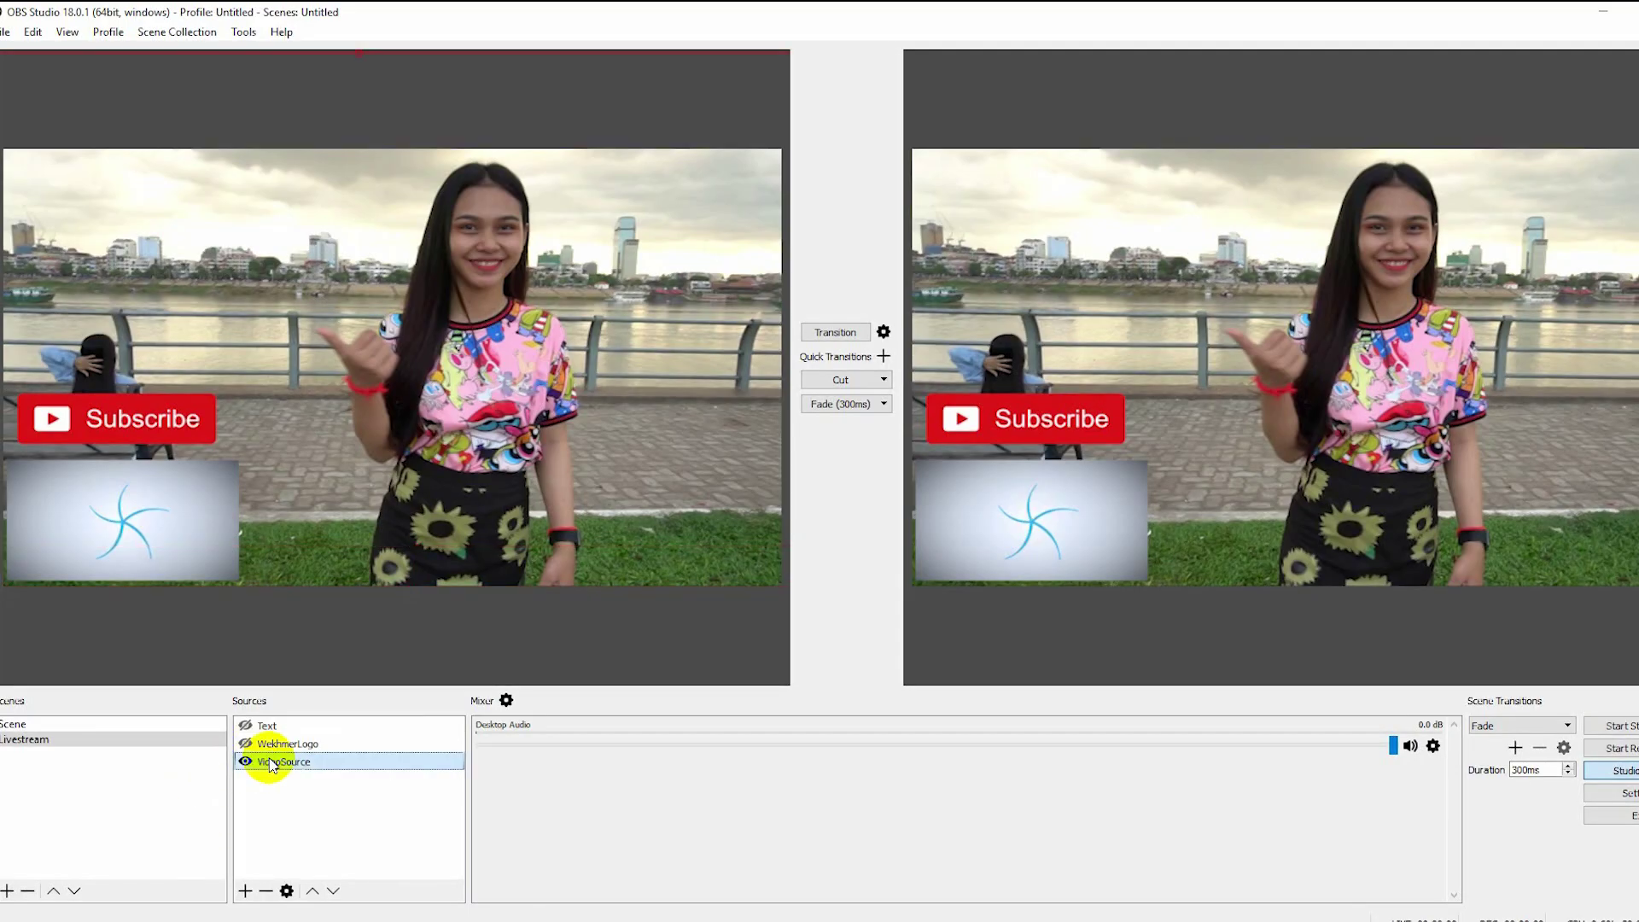
pyautogui.rightClick(316, 789)
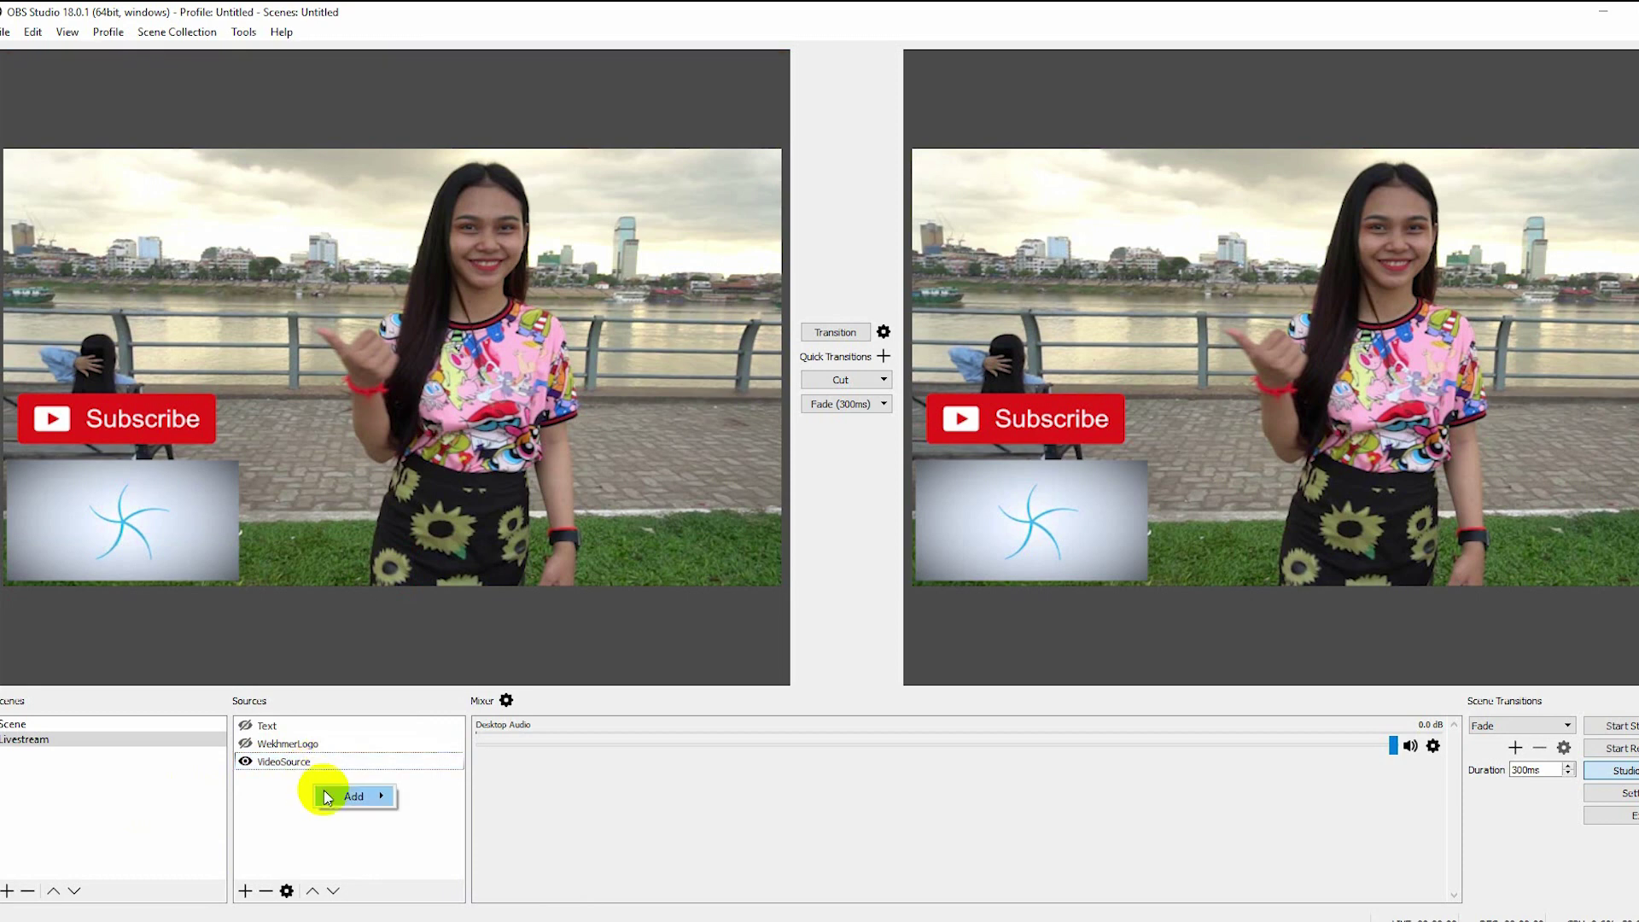
pyautogui.moveTo(337, 794)
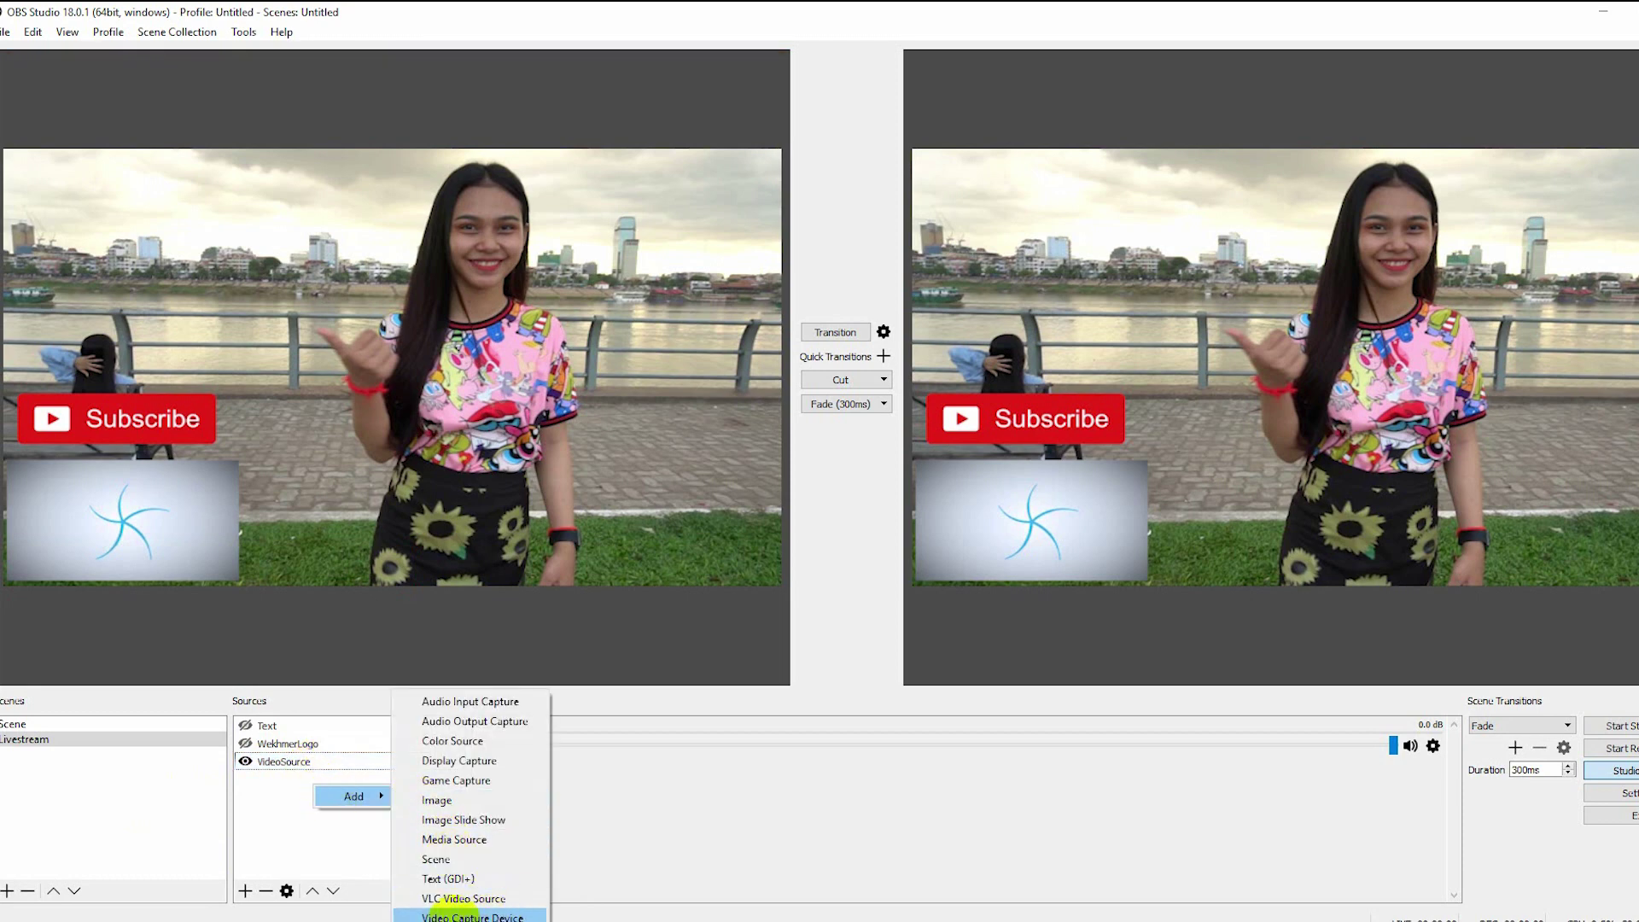
pyautogui.click(269, 815)
pyautogui.doubleClick(274, 760)
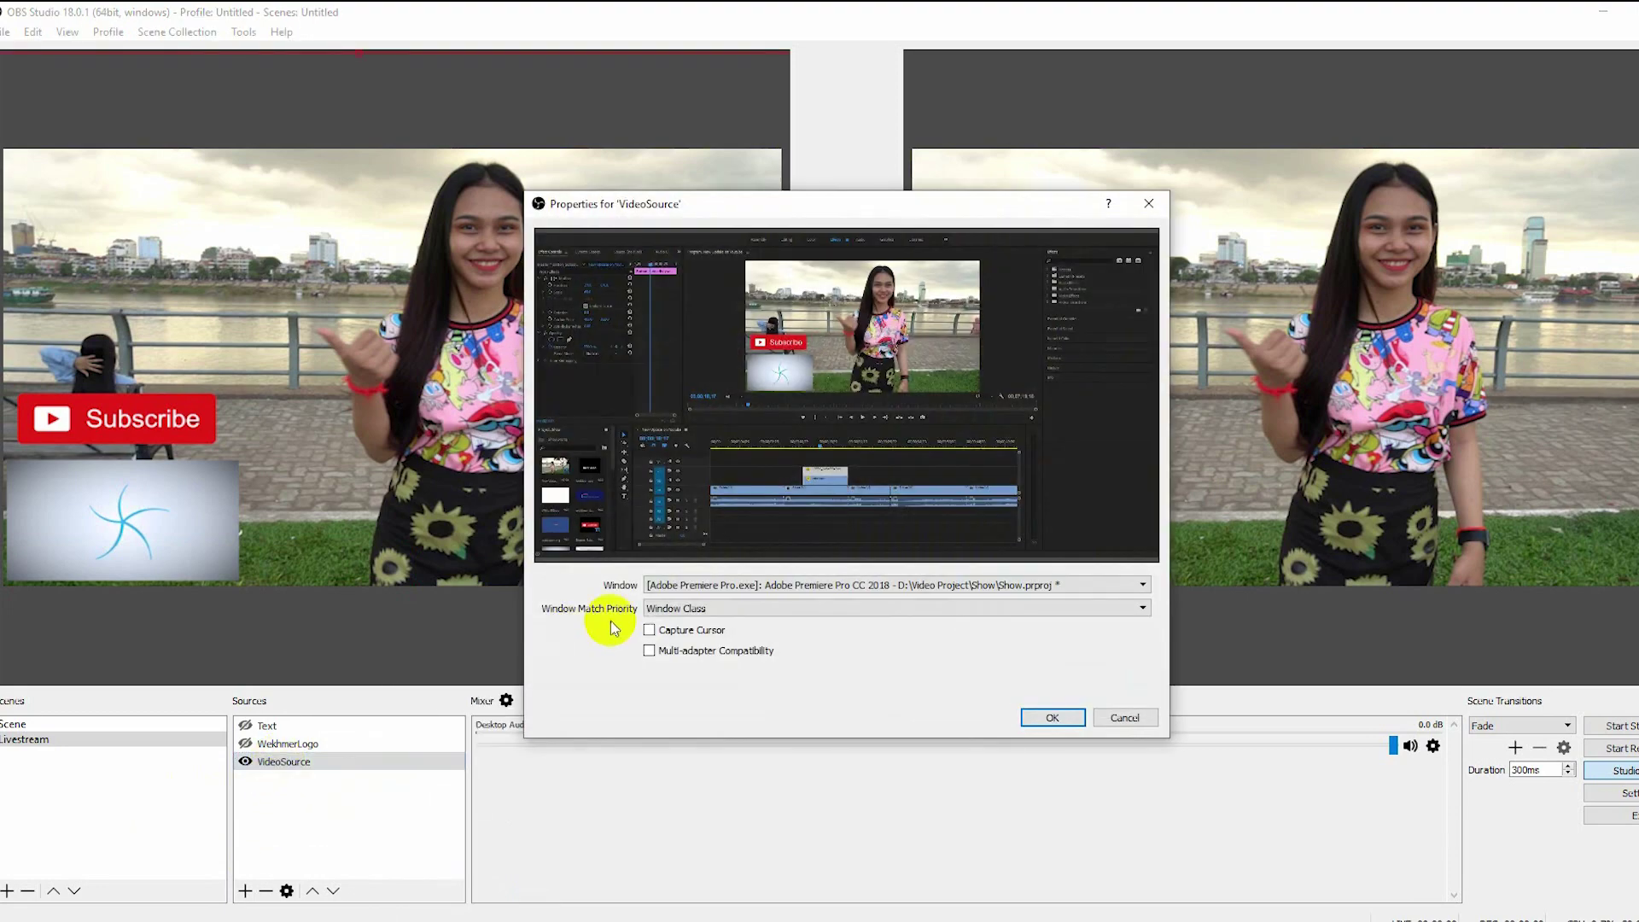
pyautogui.click(688, 586)
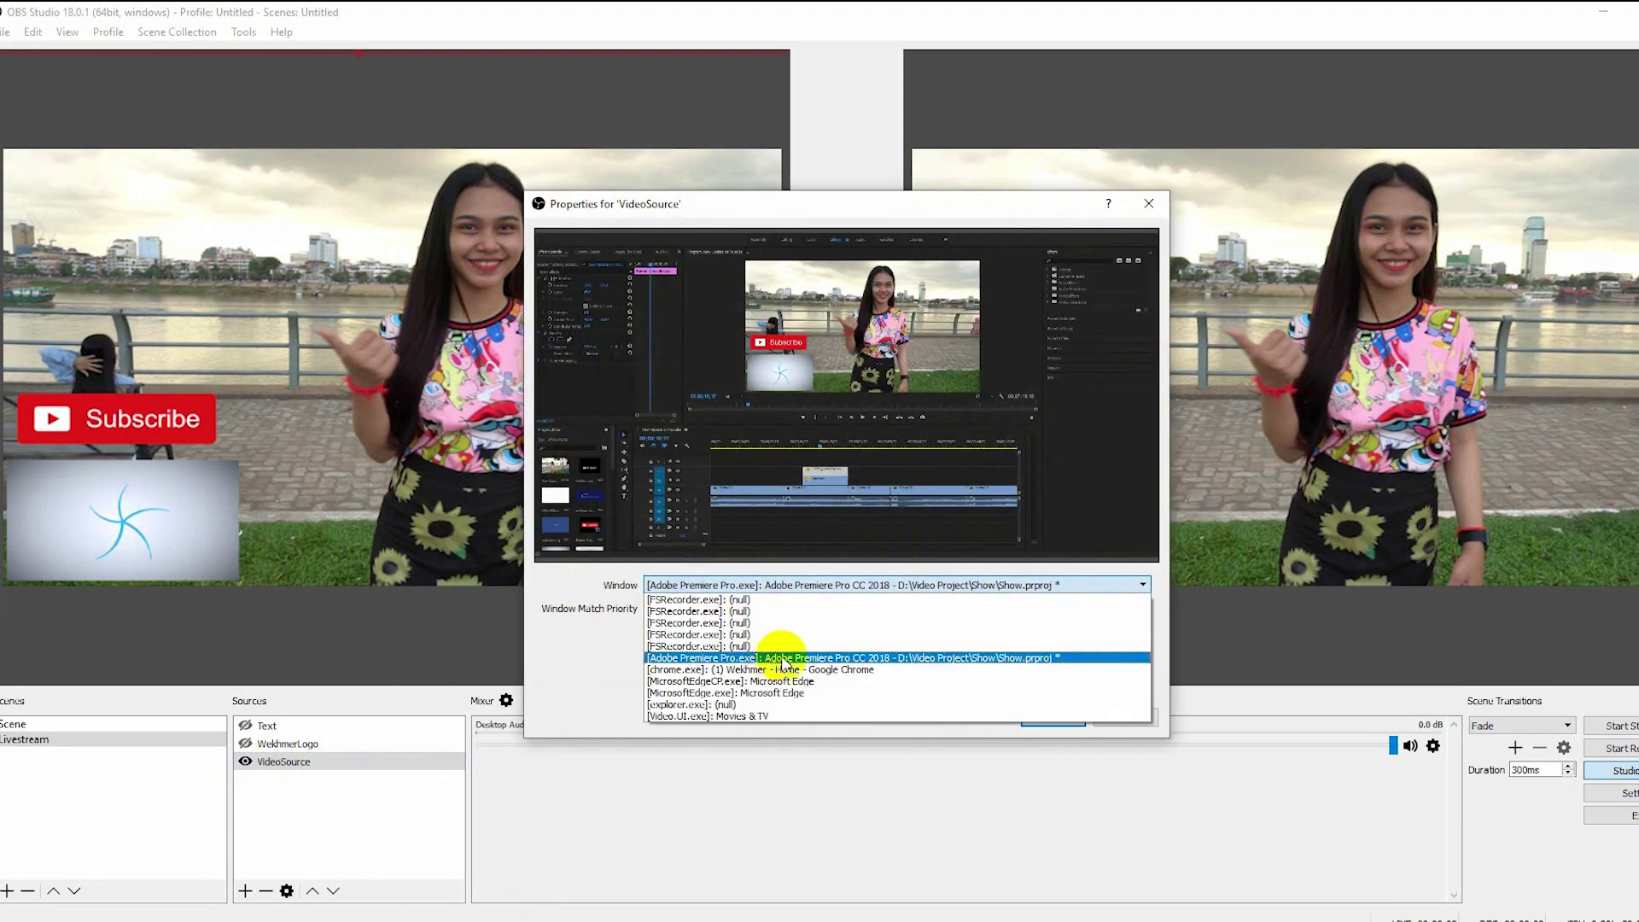
pyautogui.click(892, 659)
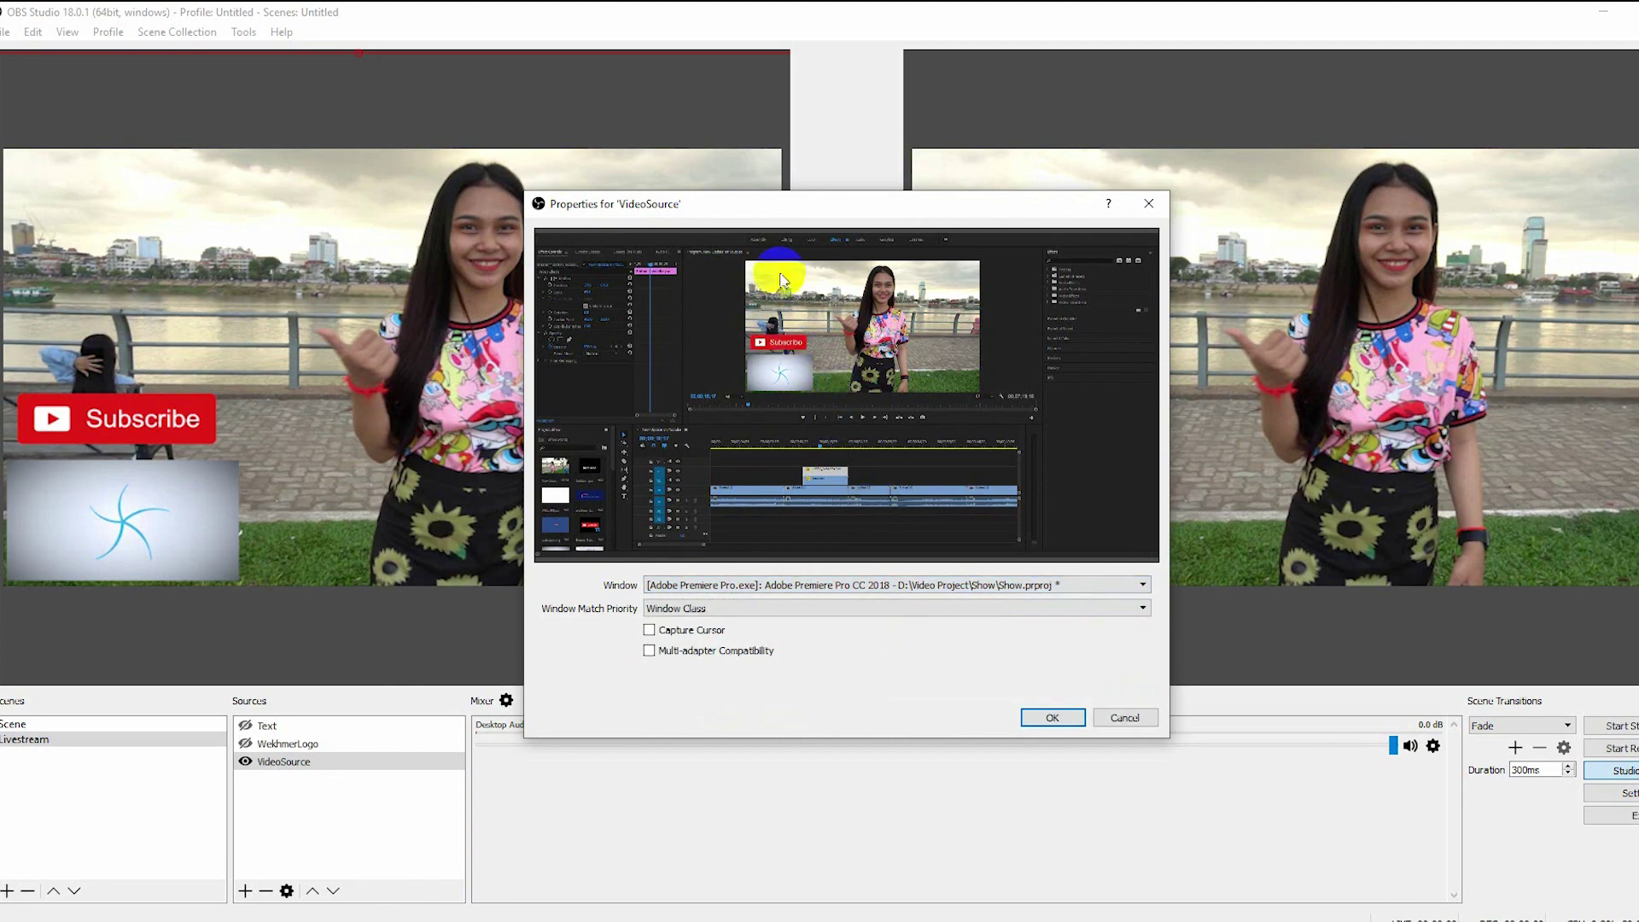
pyautogui.click(1055, 717)
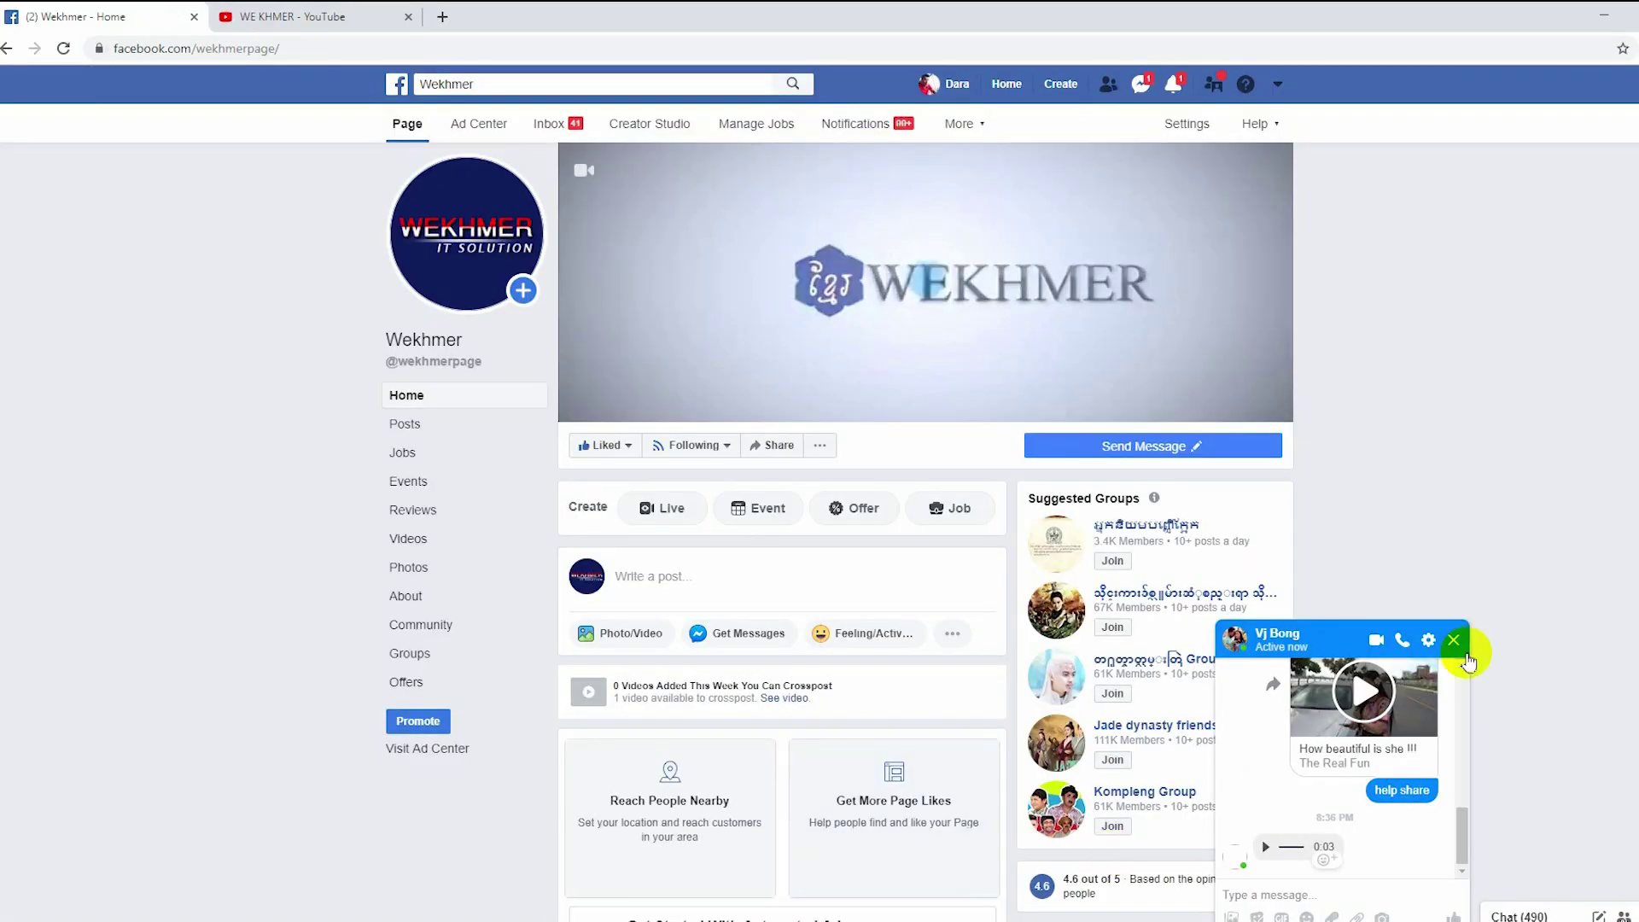
# Step: Close the chat and start a Page live video using broadcasting software (Connect)
pyautogui.click(1454, 642)
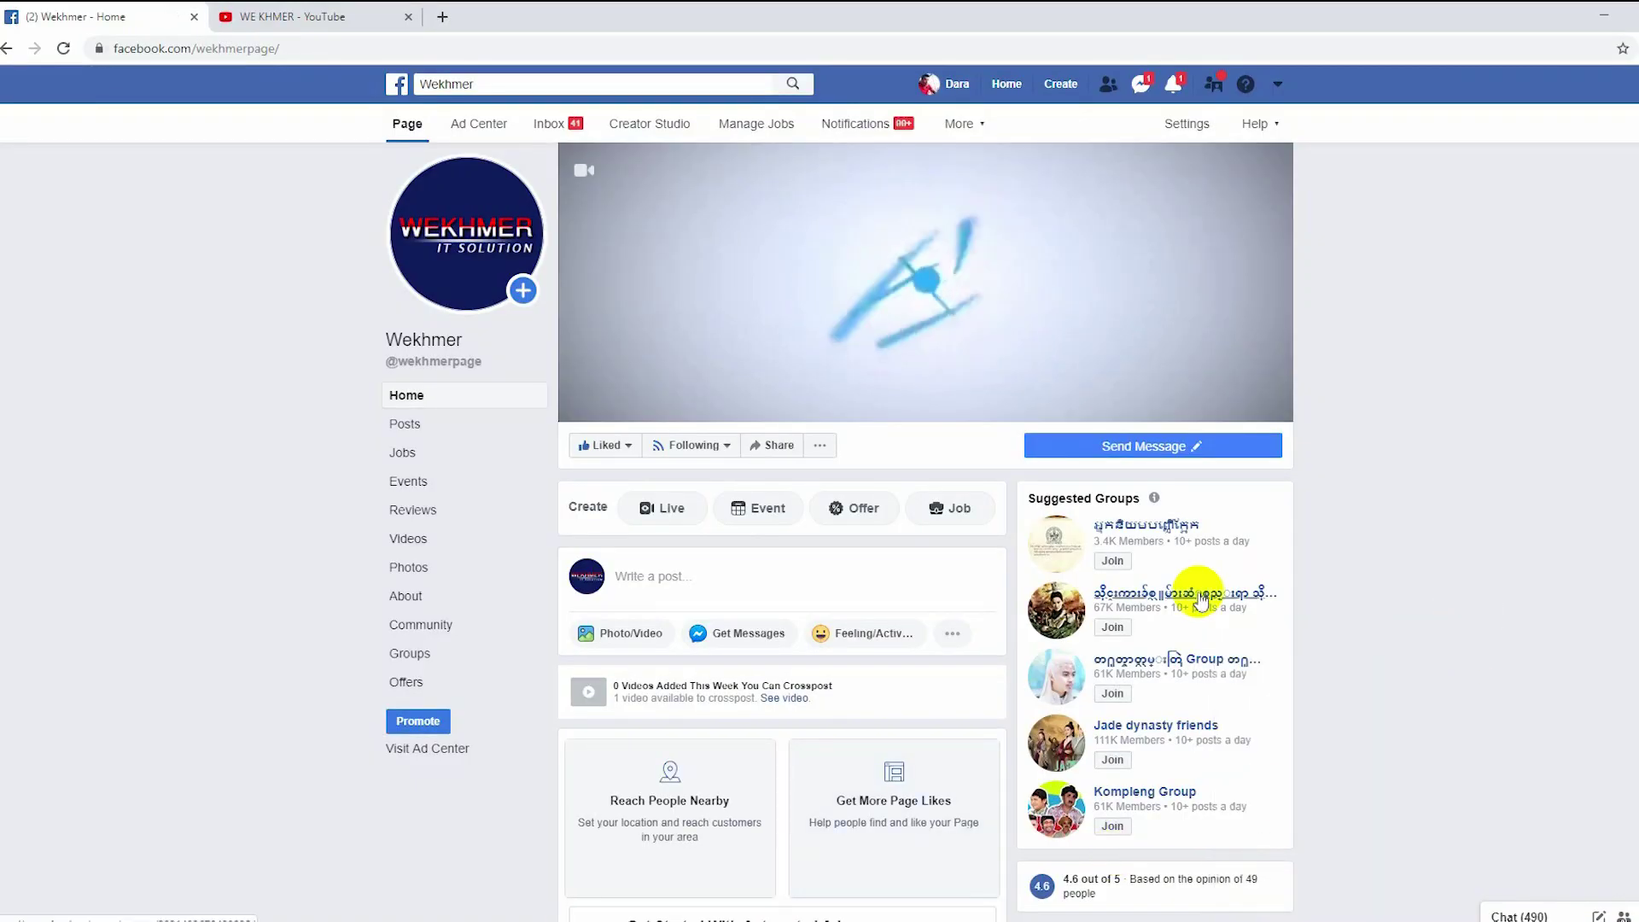
pyautogui.click(668, 510)
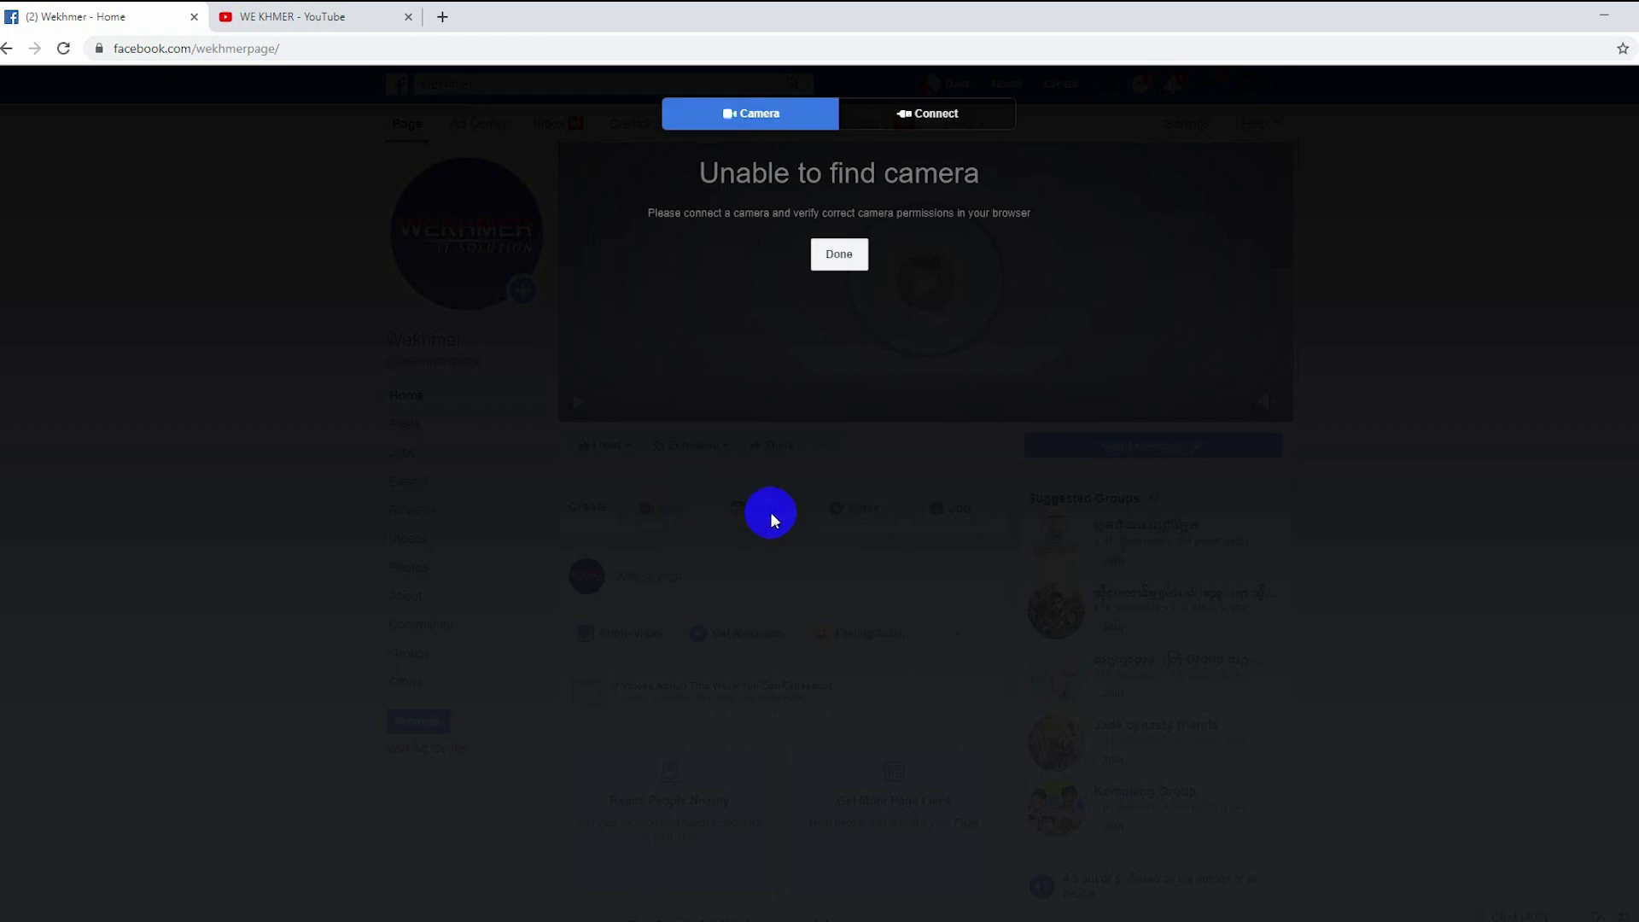
pyautogui.click(949, 114)
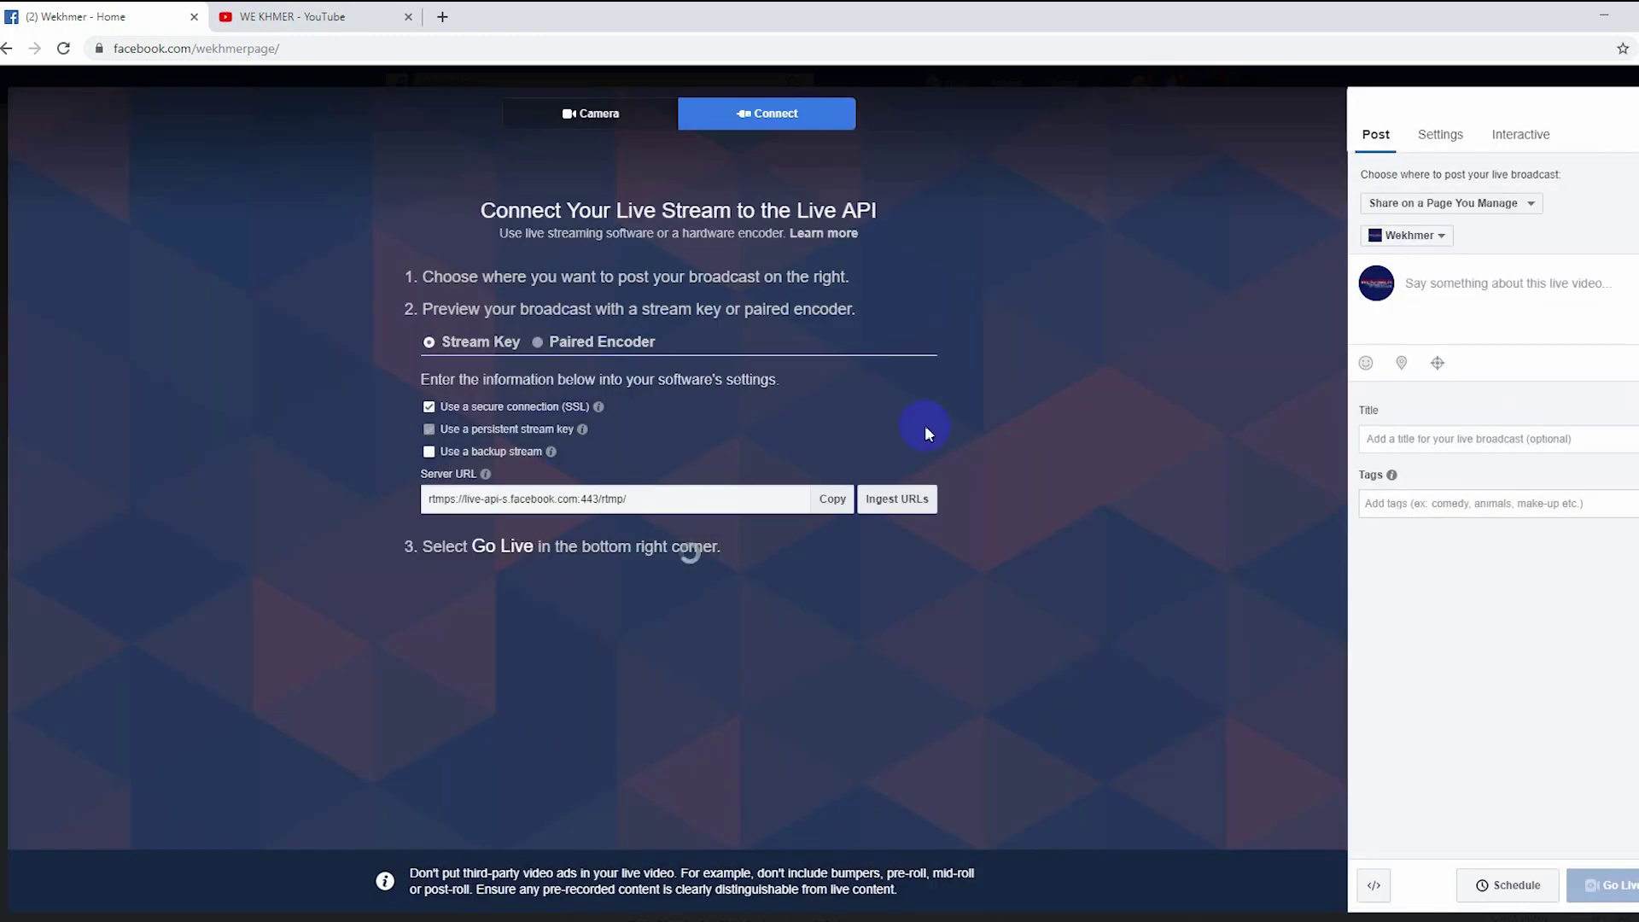
# Step: Enter 'Testing' as description and title, copy the persistent stream key, and return to OBS
pyautogui.click(1441, 297)
pyautogui.write('Testing')
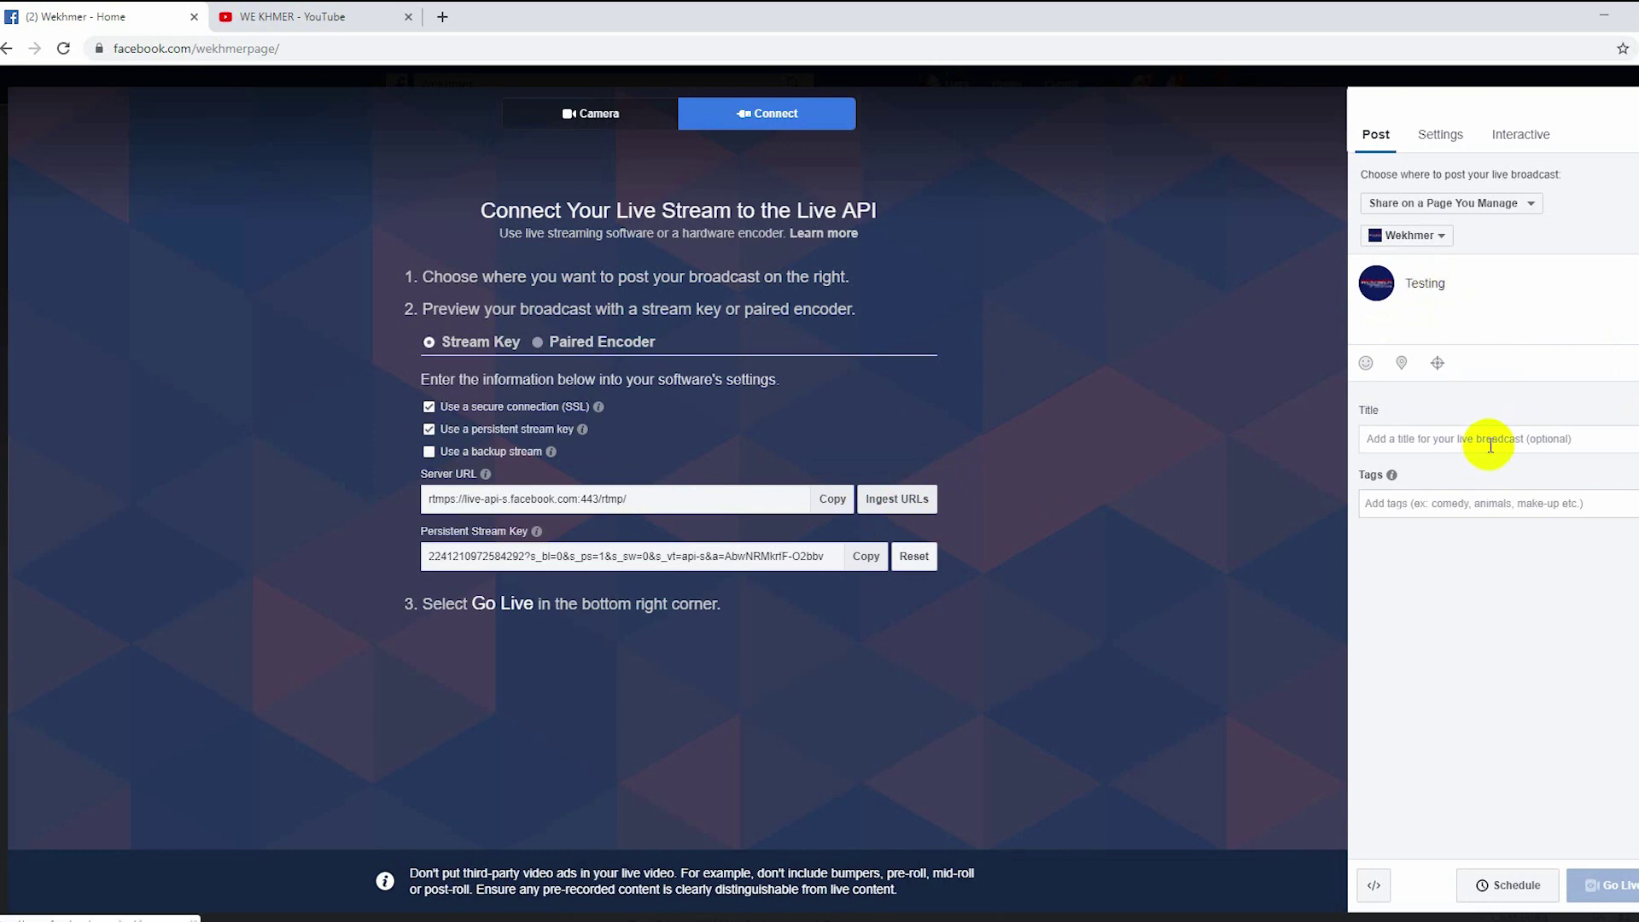
pyautogui.click(1491, 439)
pyautogui.write('Testing')
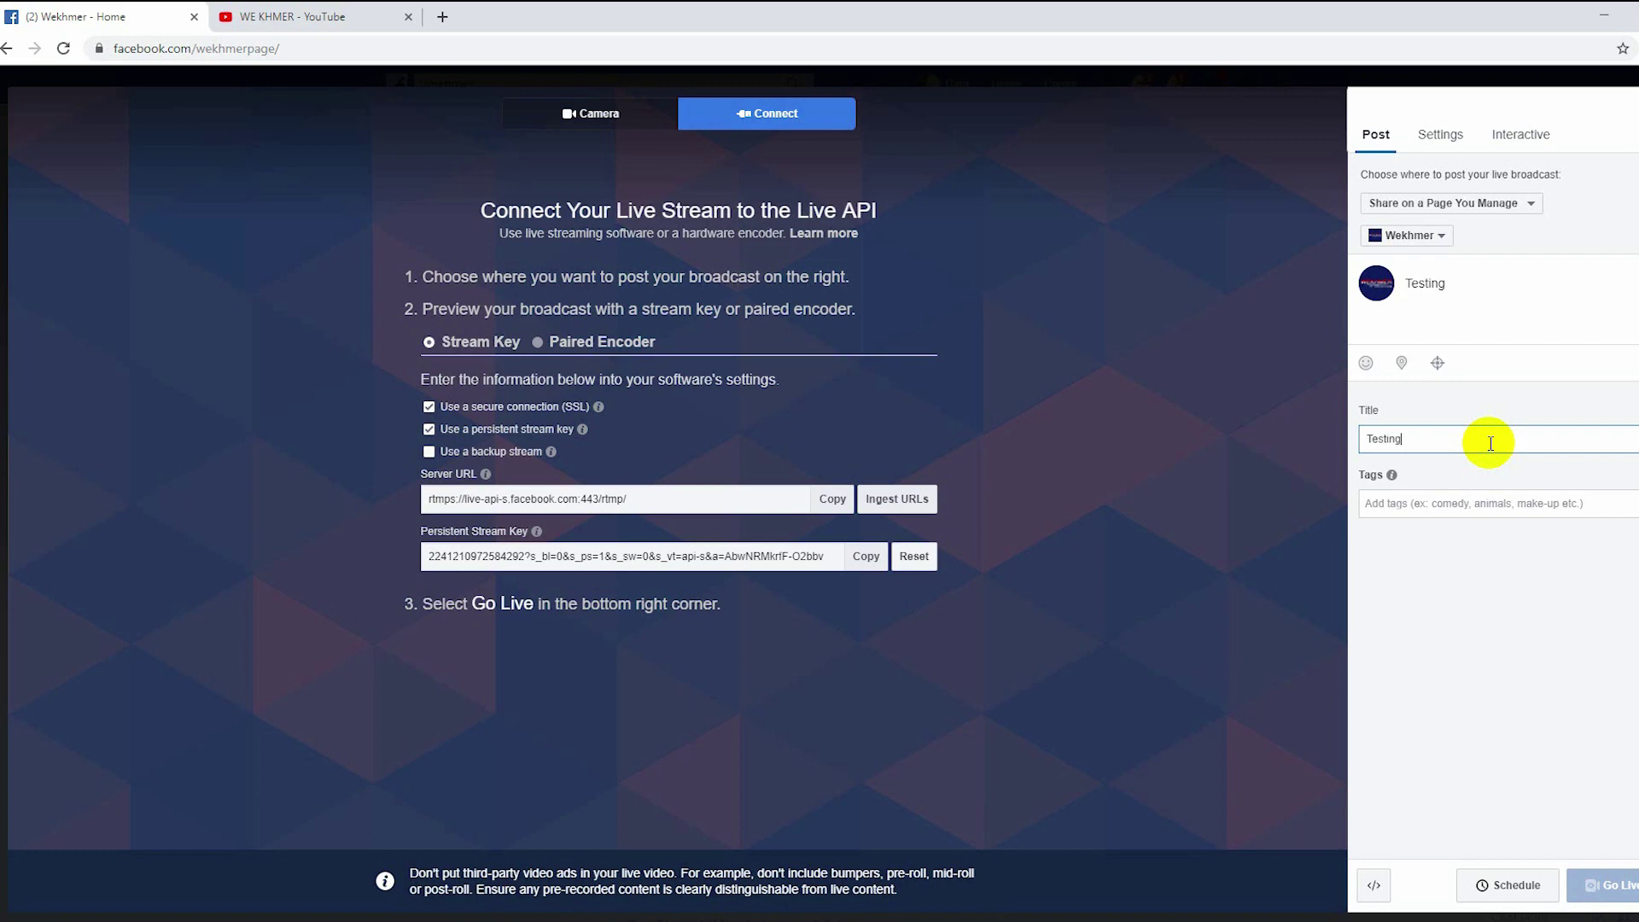
pyautogui.click(1394, 505)
pyautogui.click(868, 559)
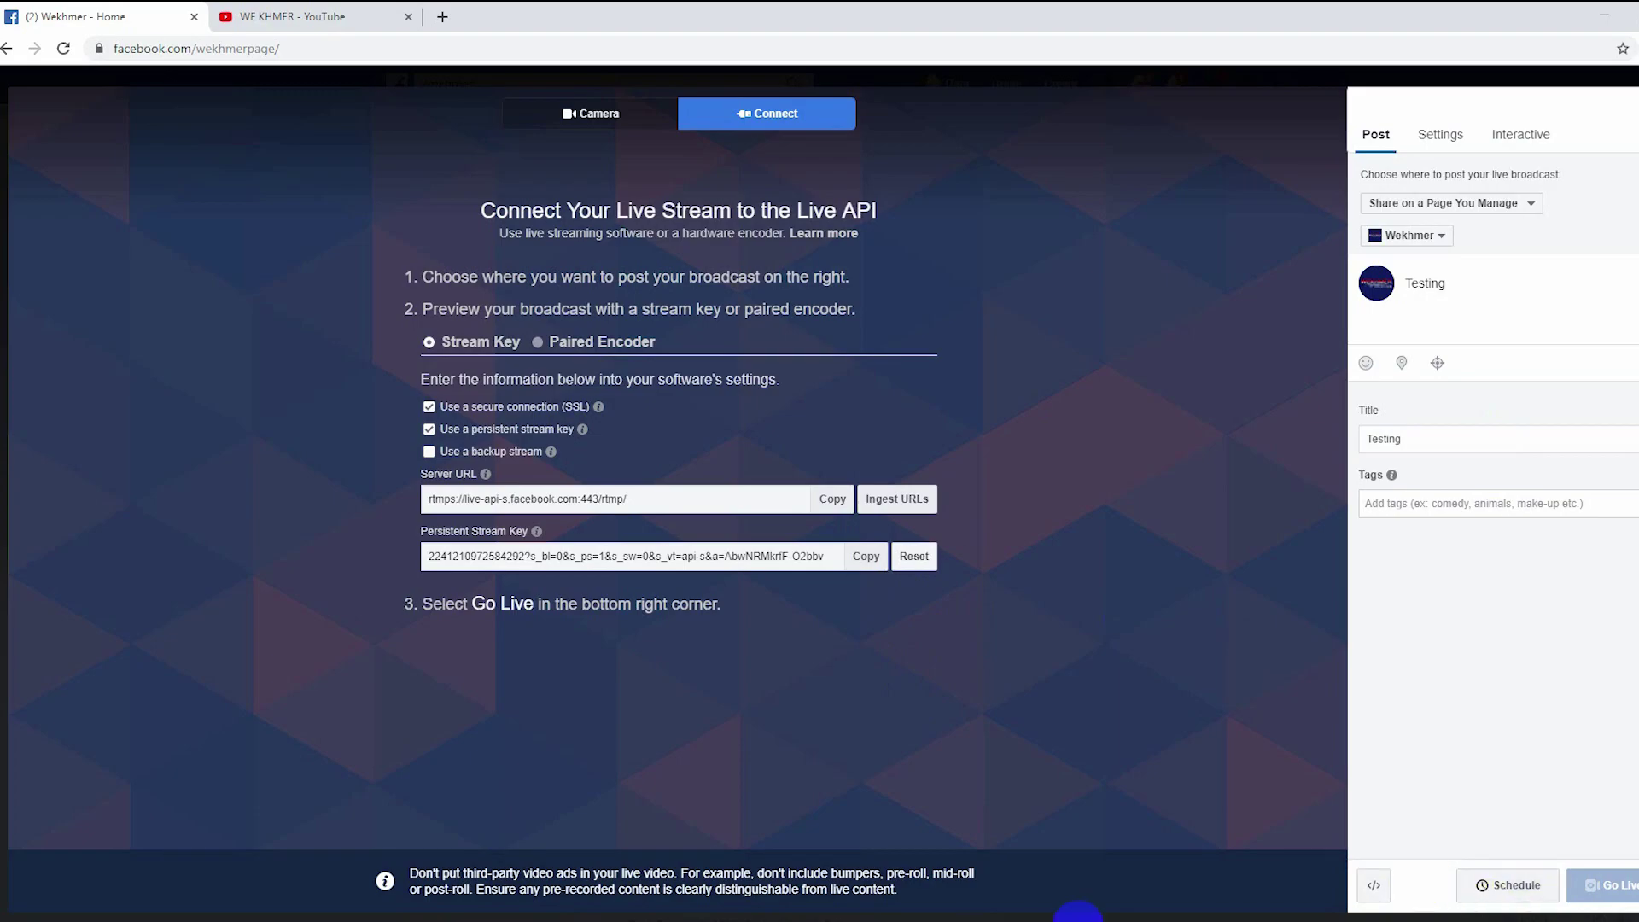
pyautogui.hotkey('alt', 'Tab')
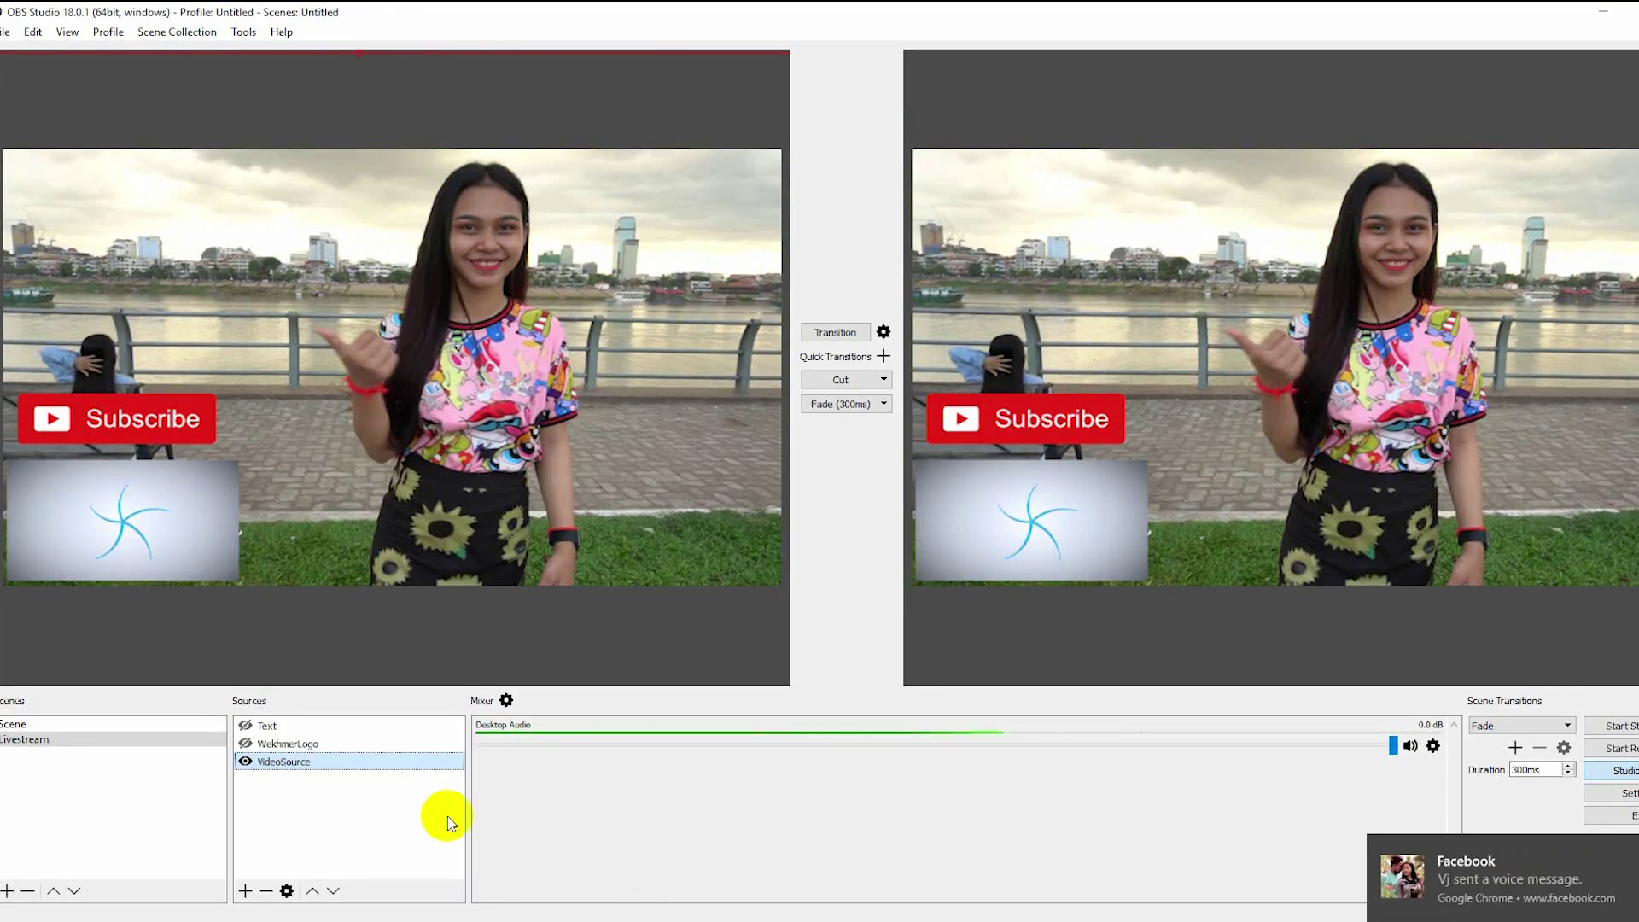
# Step: Replace the old stream key in OBS Stream settings with the copied Facebook key and save
pyautogui.click(1631, 794)
pyautogui.click(467, 224)
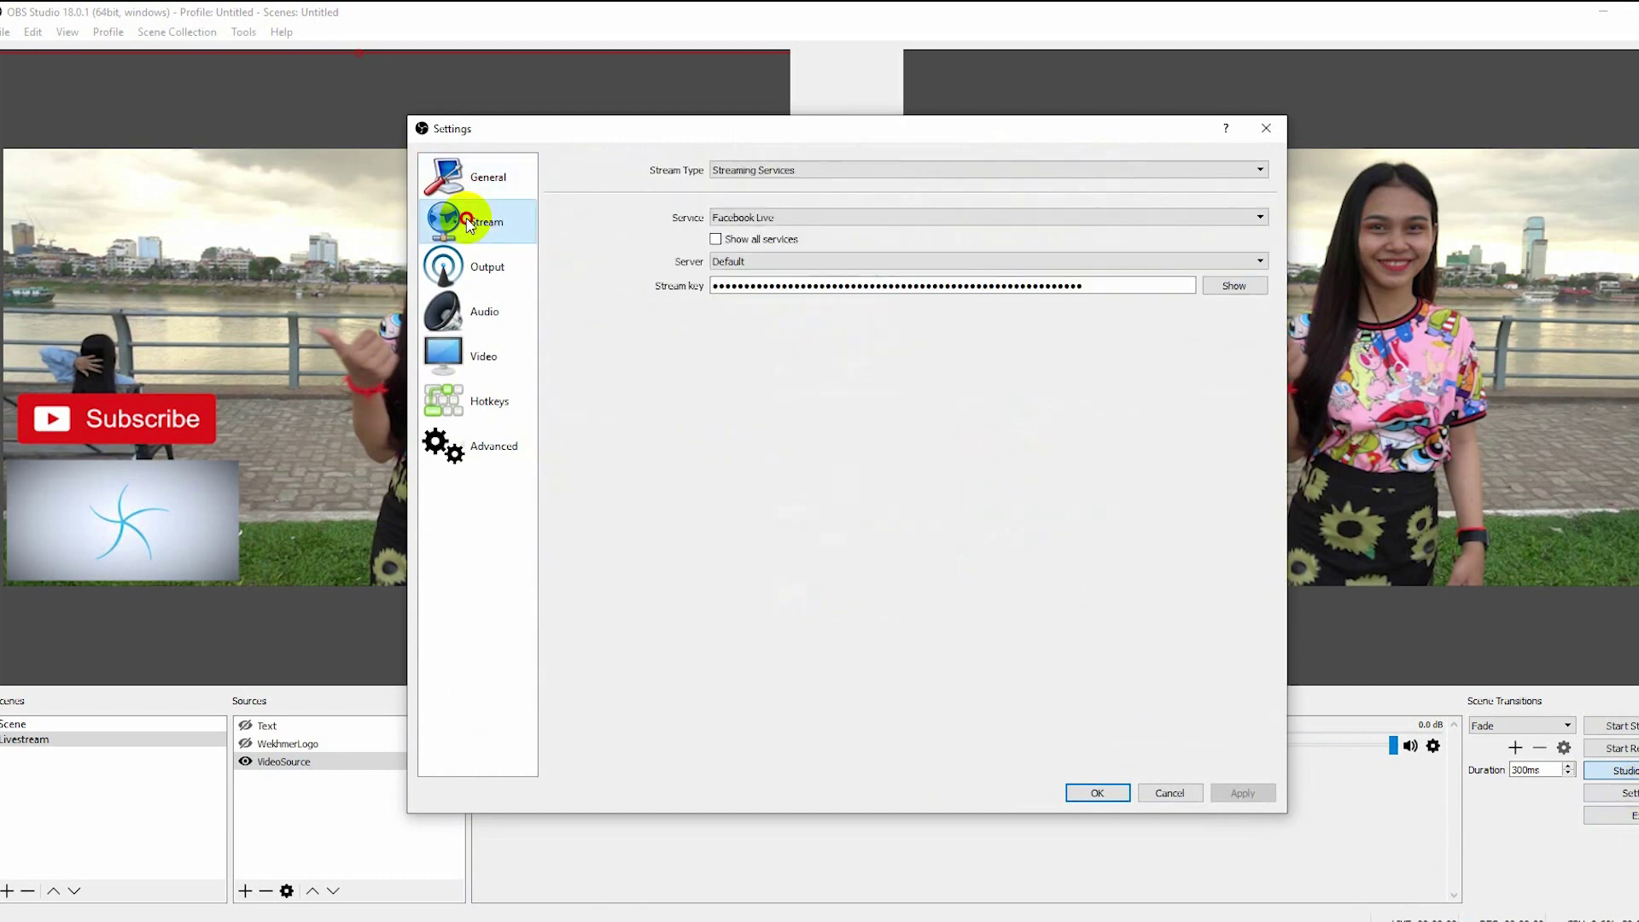
pyautogui.moveTo(1105, 287); pyautogui.dragTo(529, 294)
pyautogui.hotkey('ctrl', 'v')
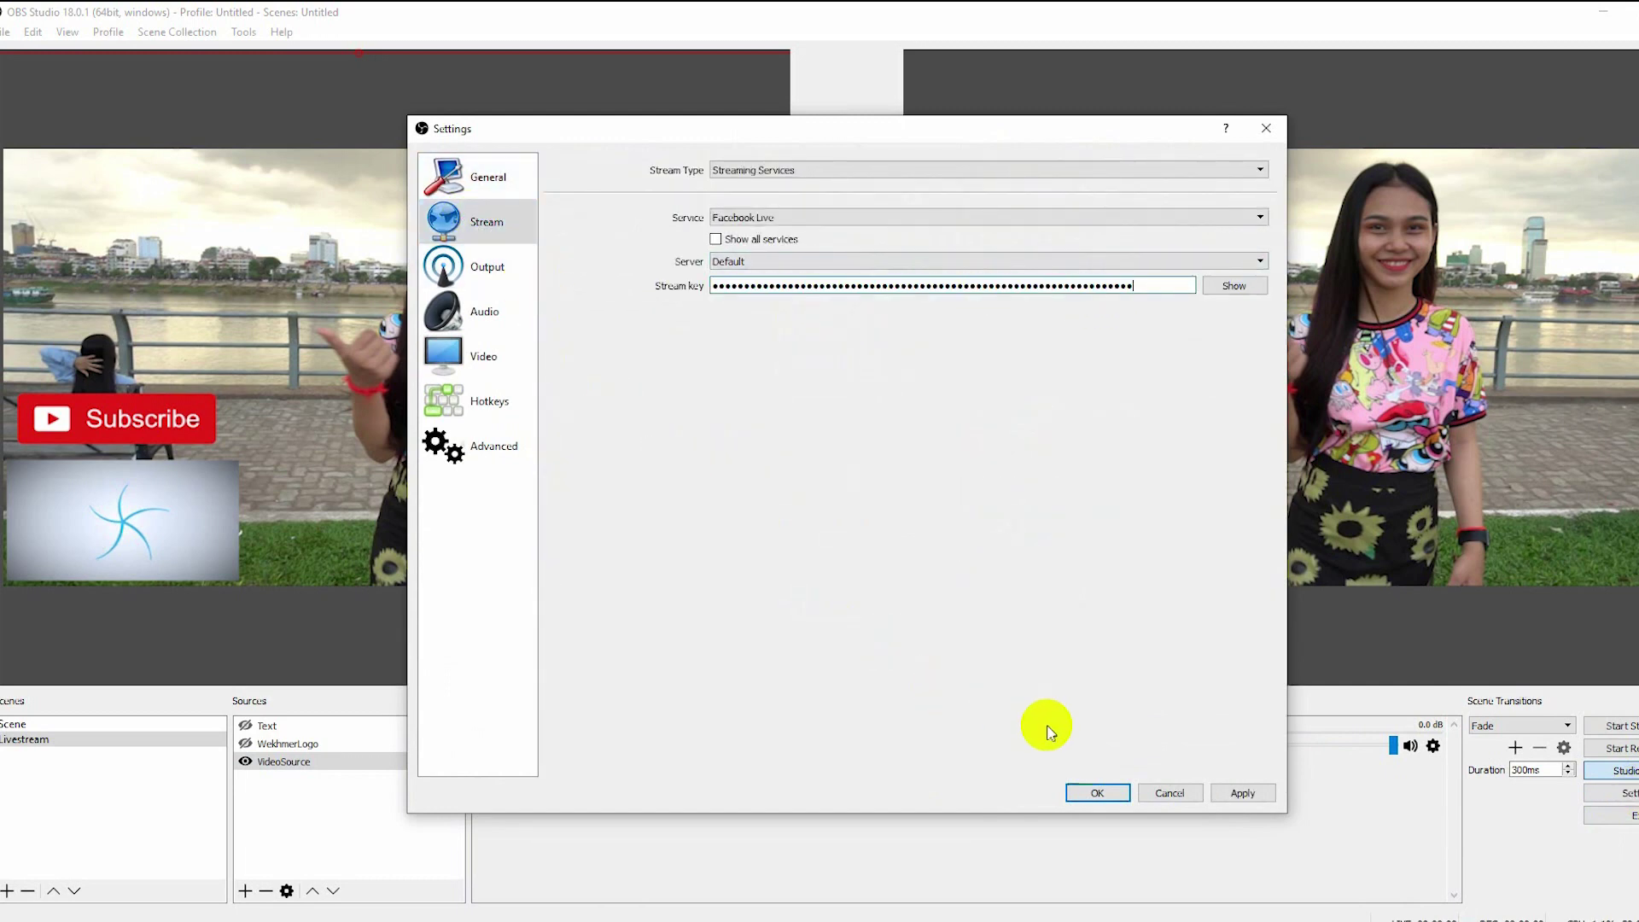
pyautogui.click(1081, 793)
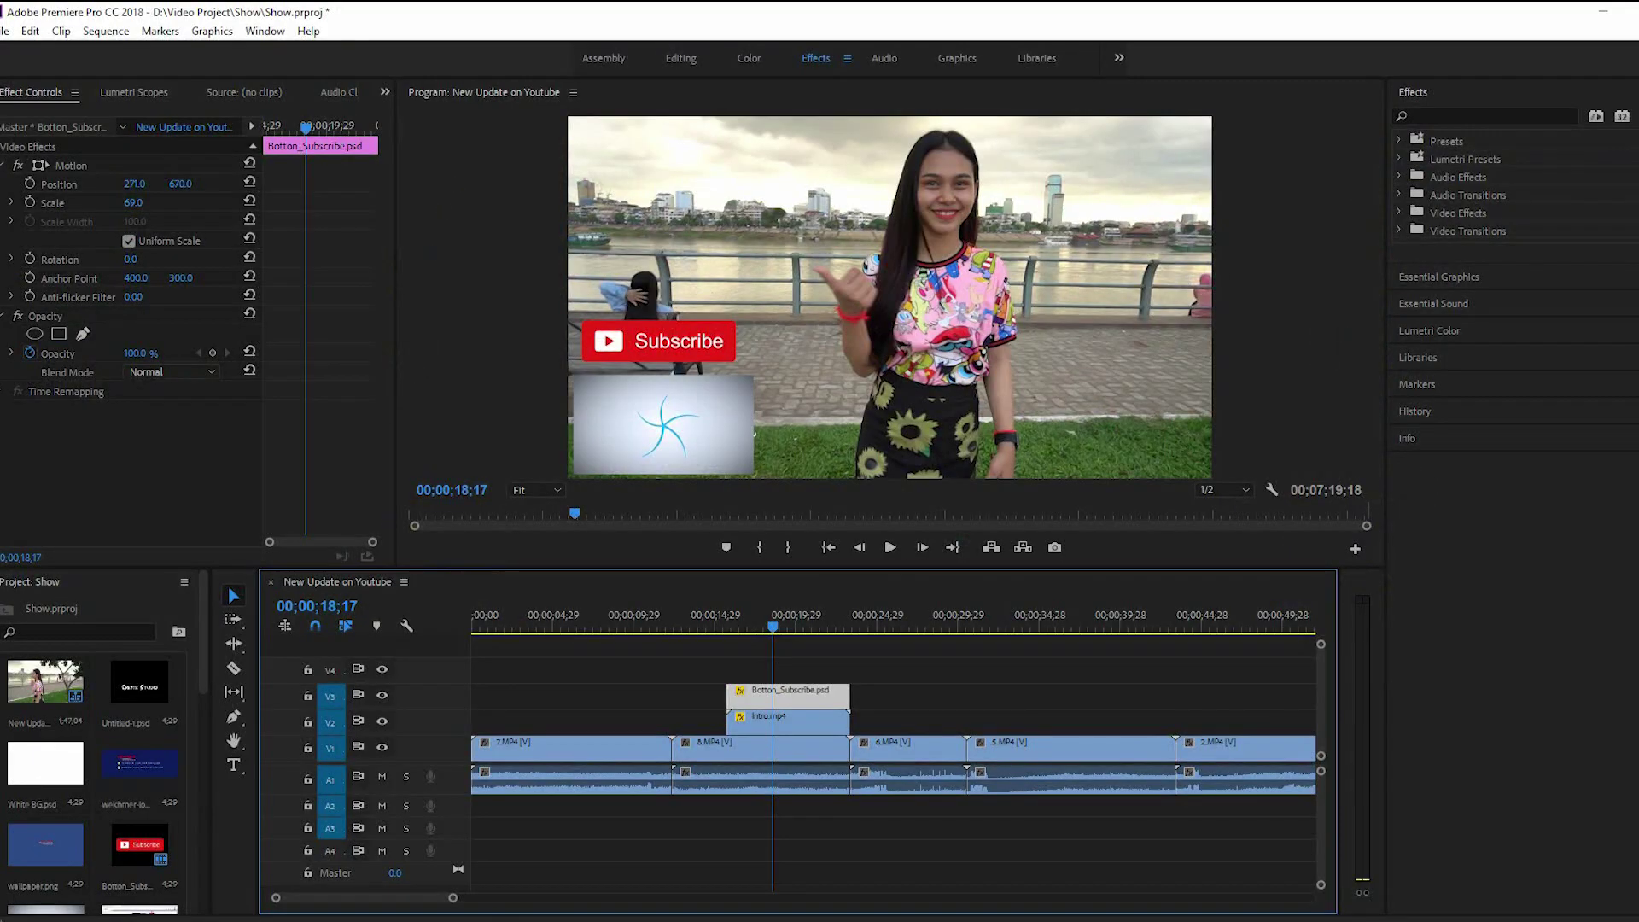
# Step: Jump to the start of the New Update on Youtube sequence and play it
pyautogui.press('Home')
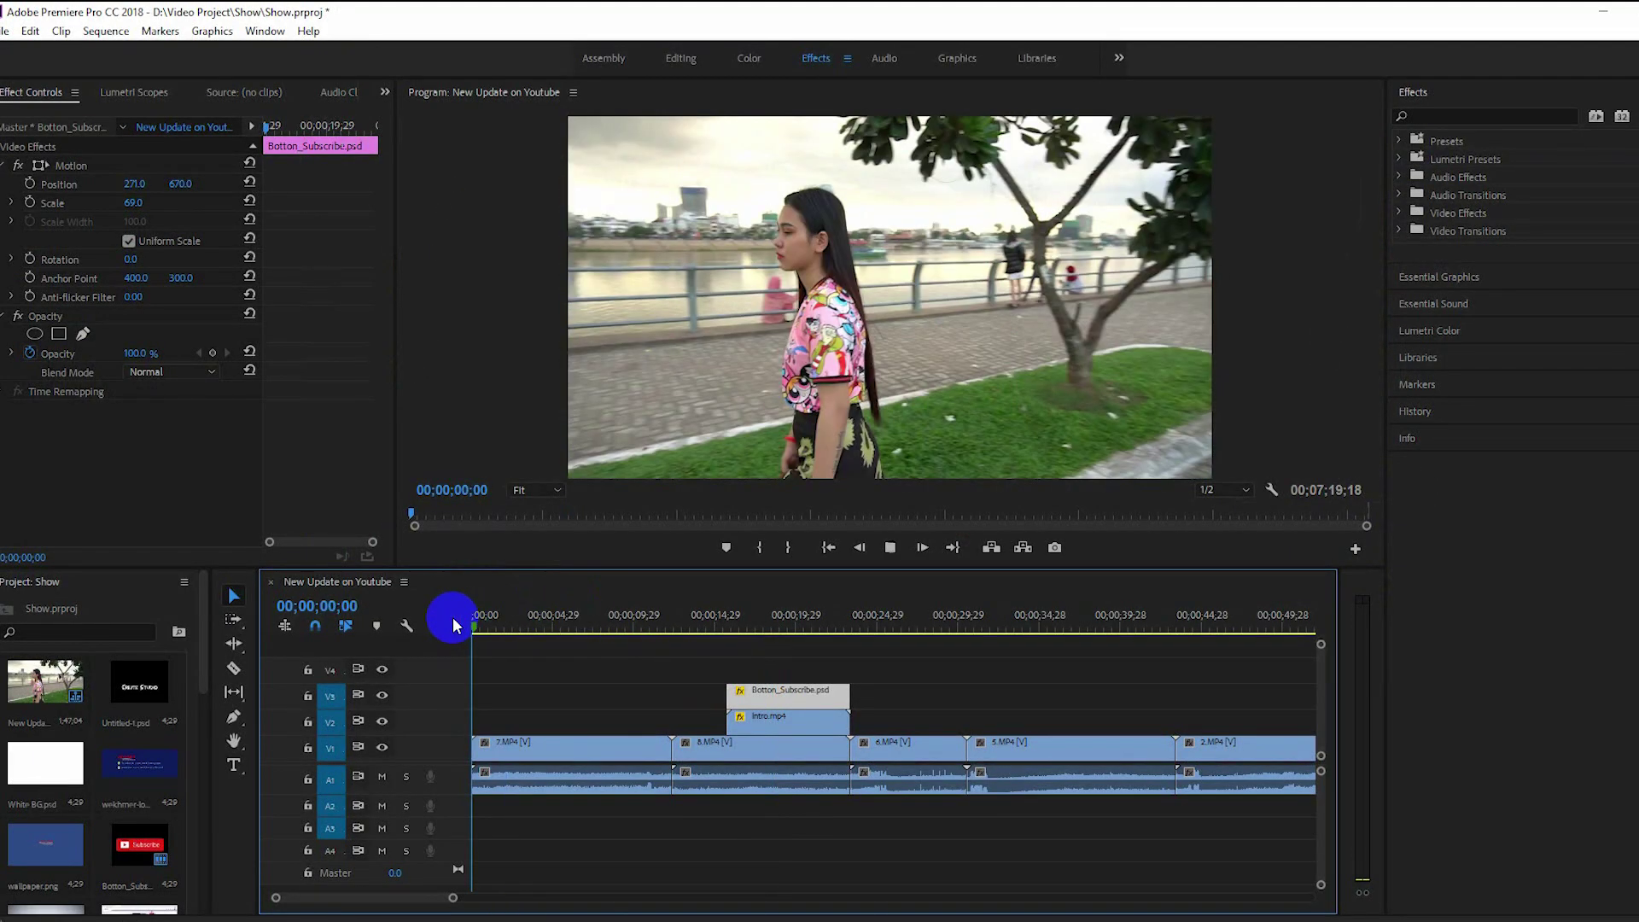
pyautogui.press('space')
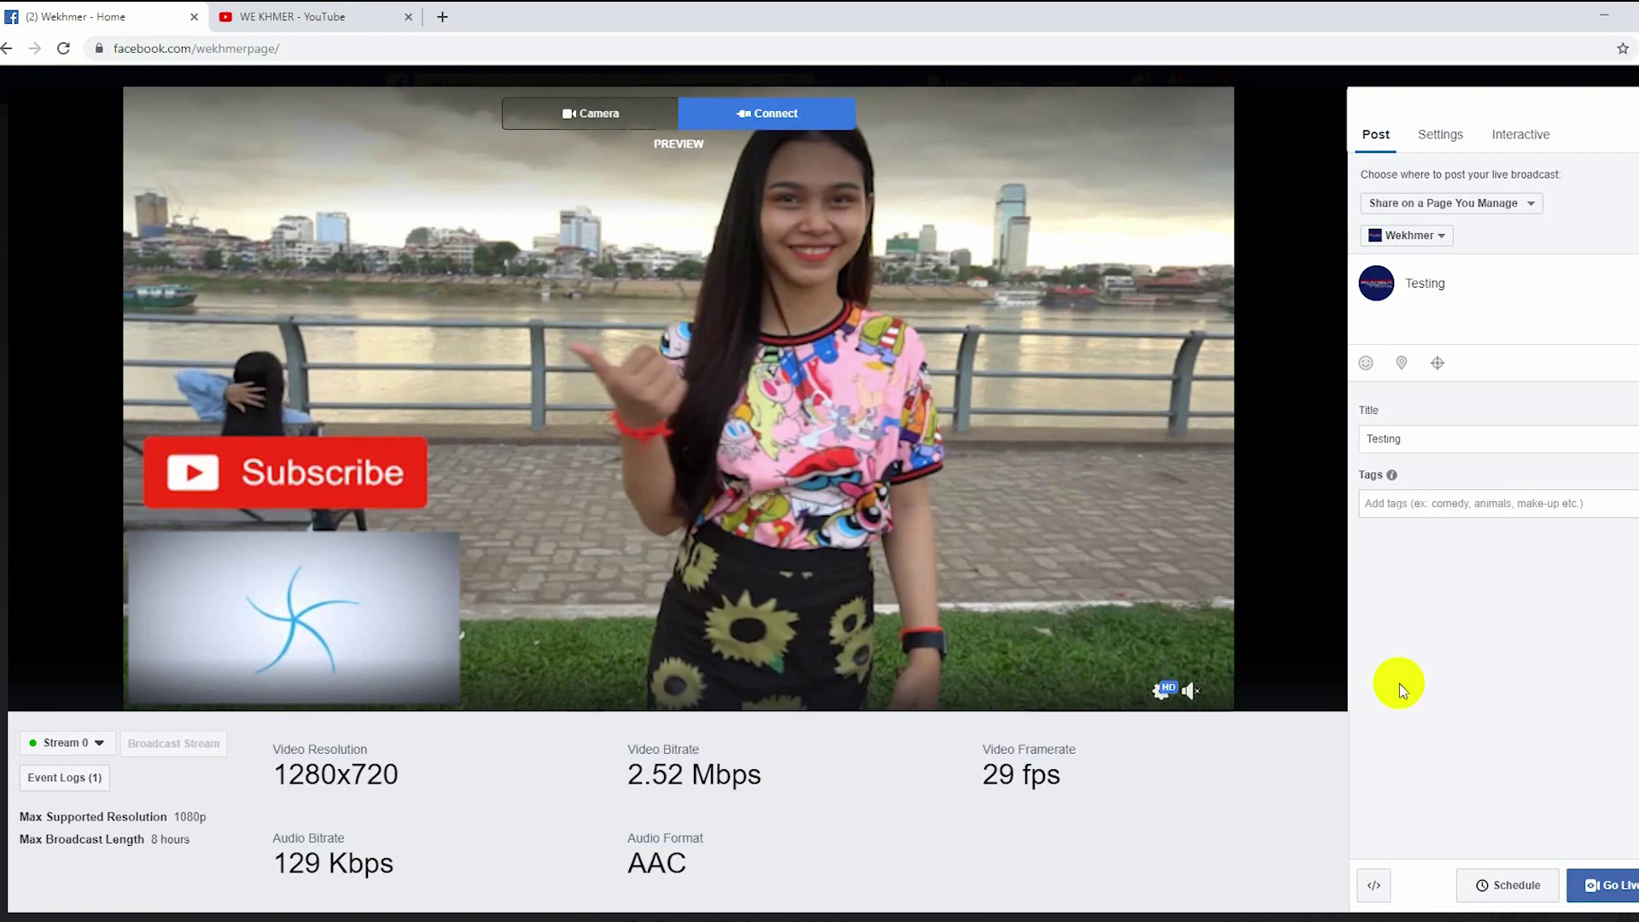
# Step: Raise the Windows speaker volume to hear the Facebook live preview audio
pyautogui.click(1537, 921)
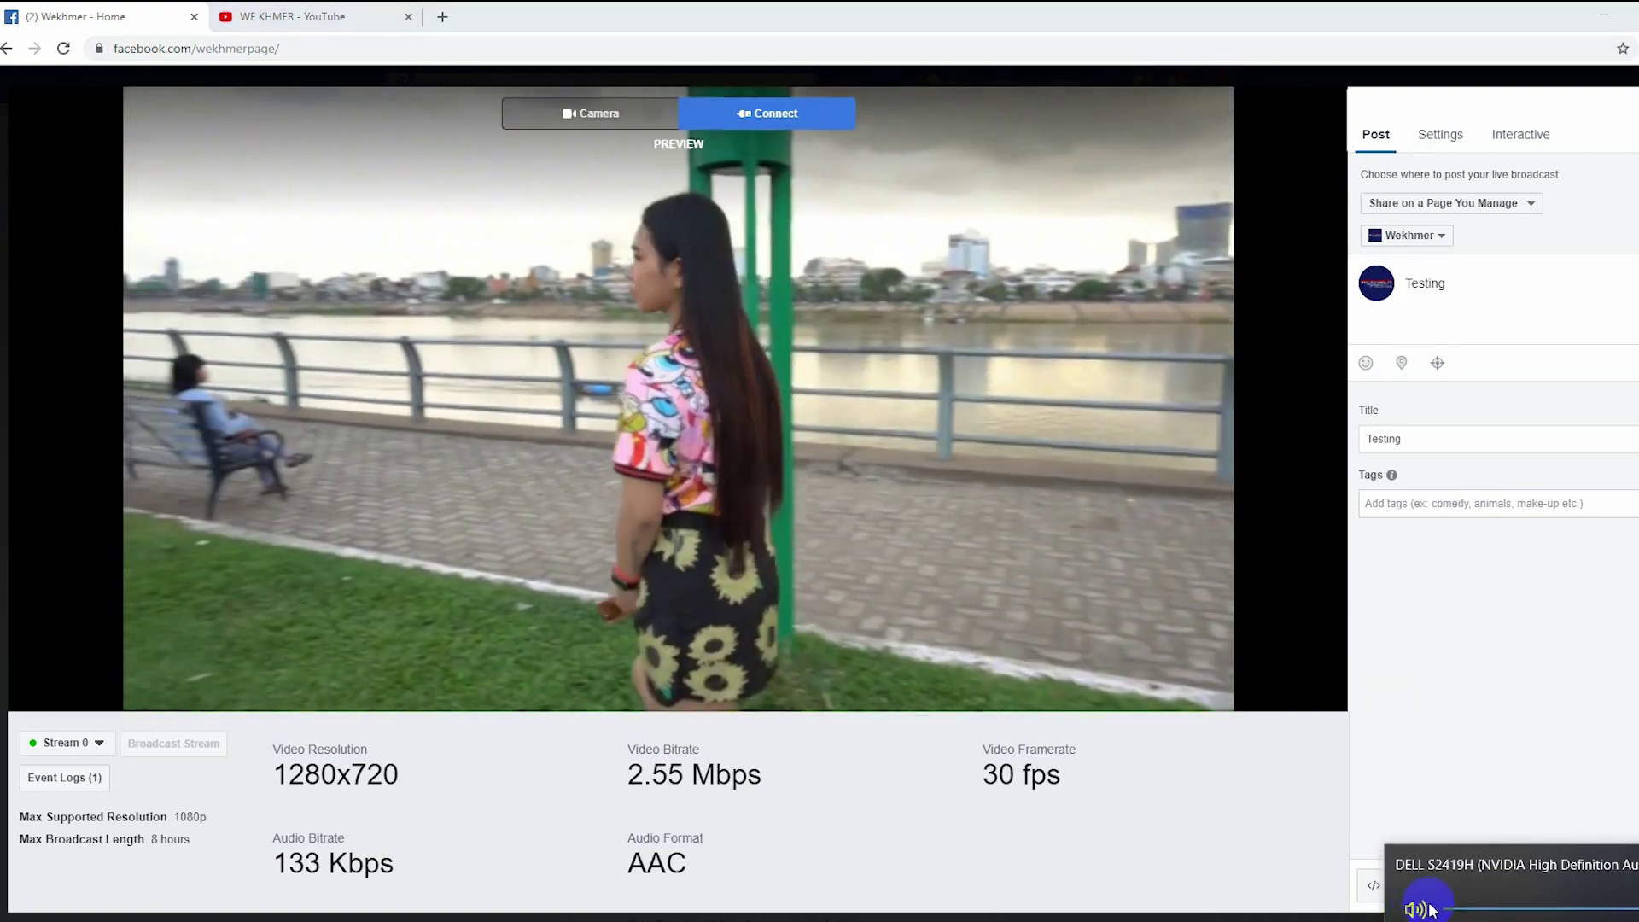
pyautogui.moveTo(1432, 911); pyautogui.dragTo(1452, 914)
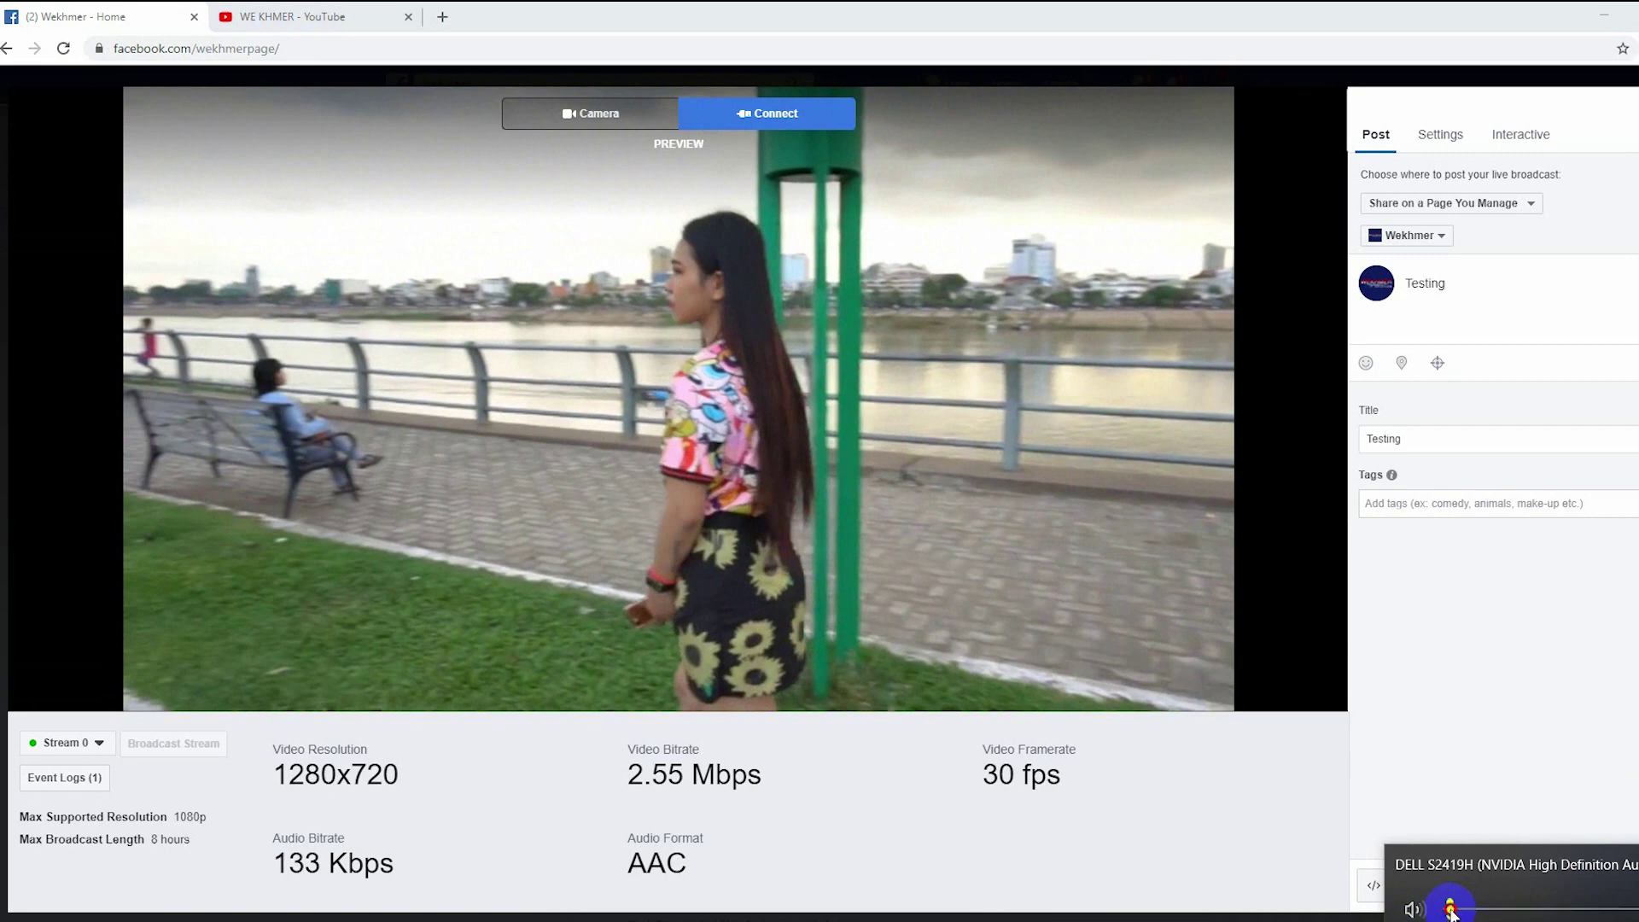
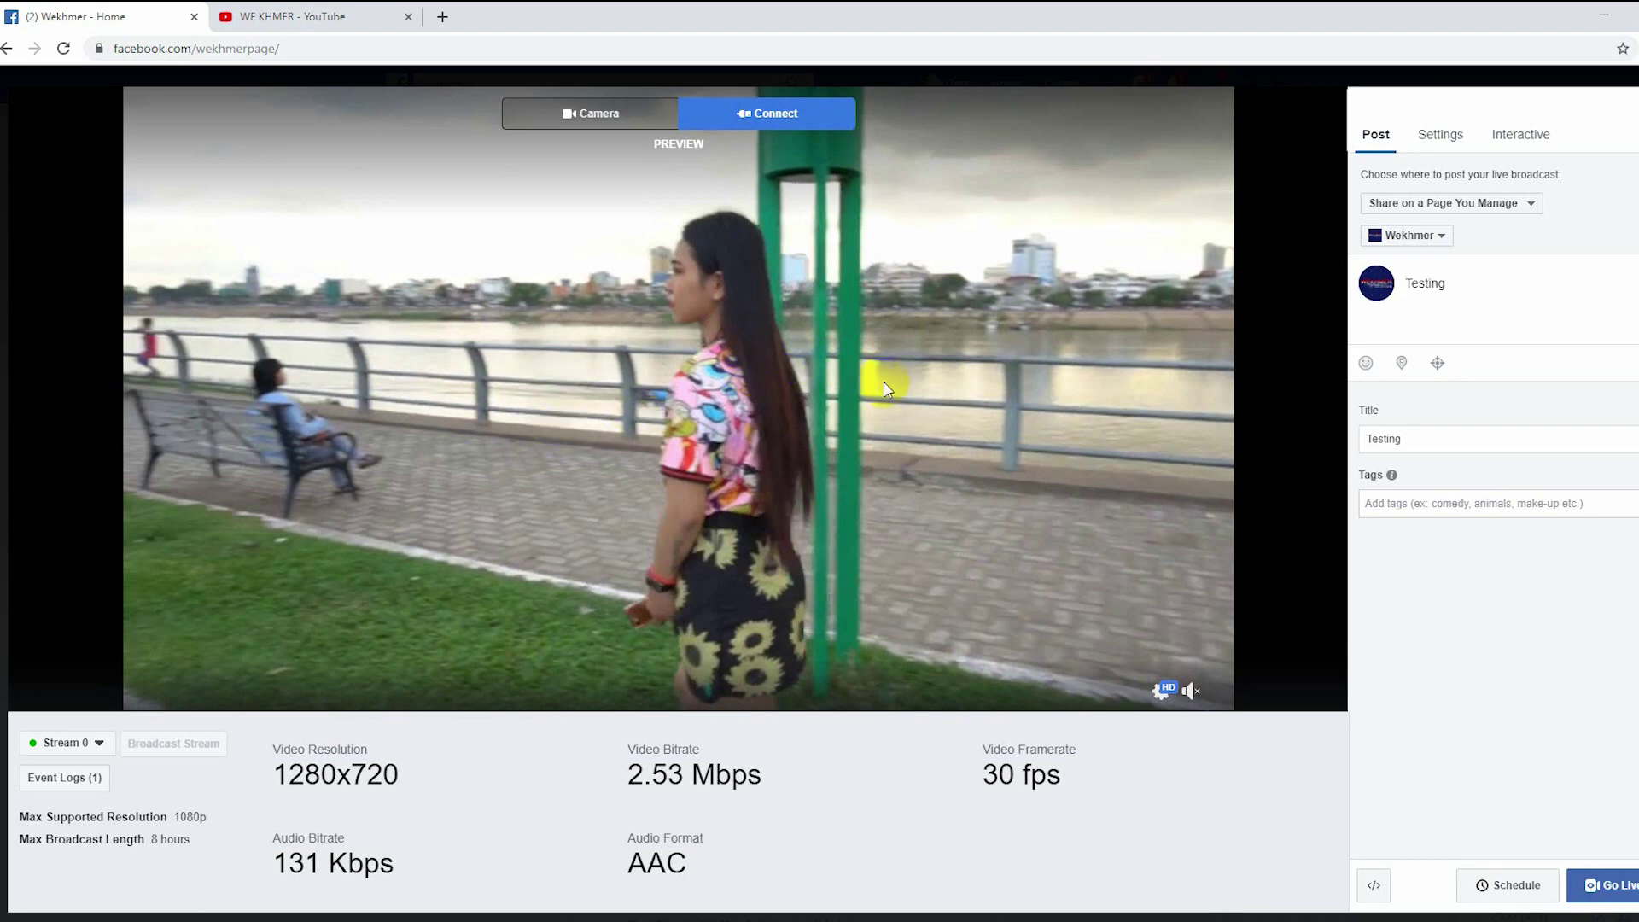
# Step: Leave the Facebook Live stream preview and bring the Premiere Pro editing window to the front
pyautogui.click(776, 354)
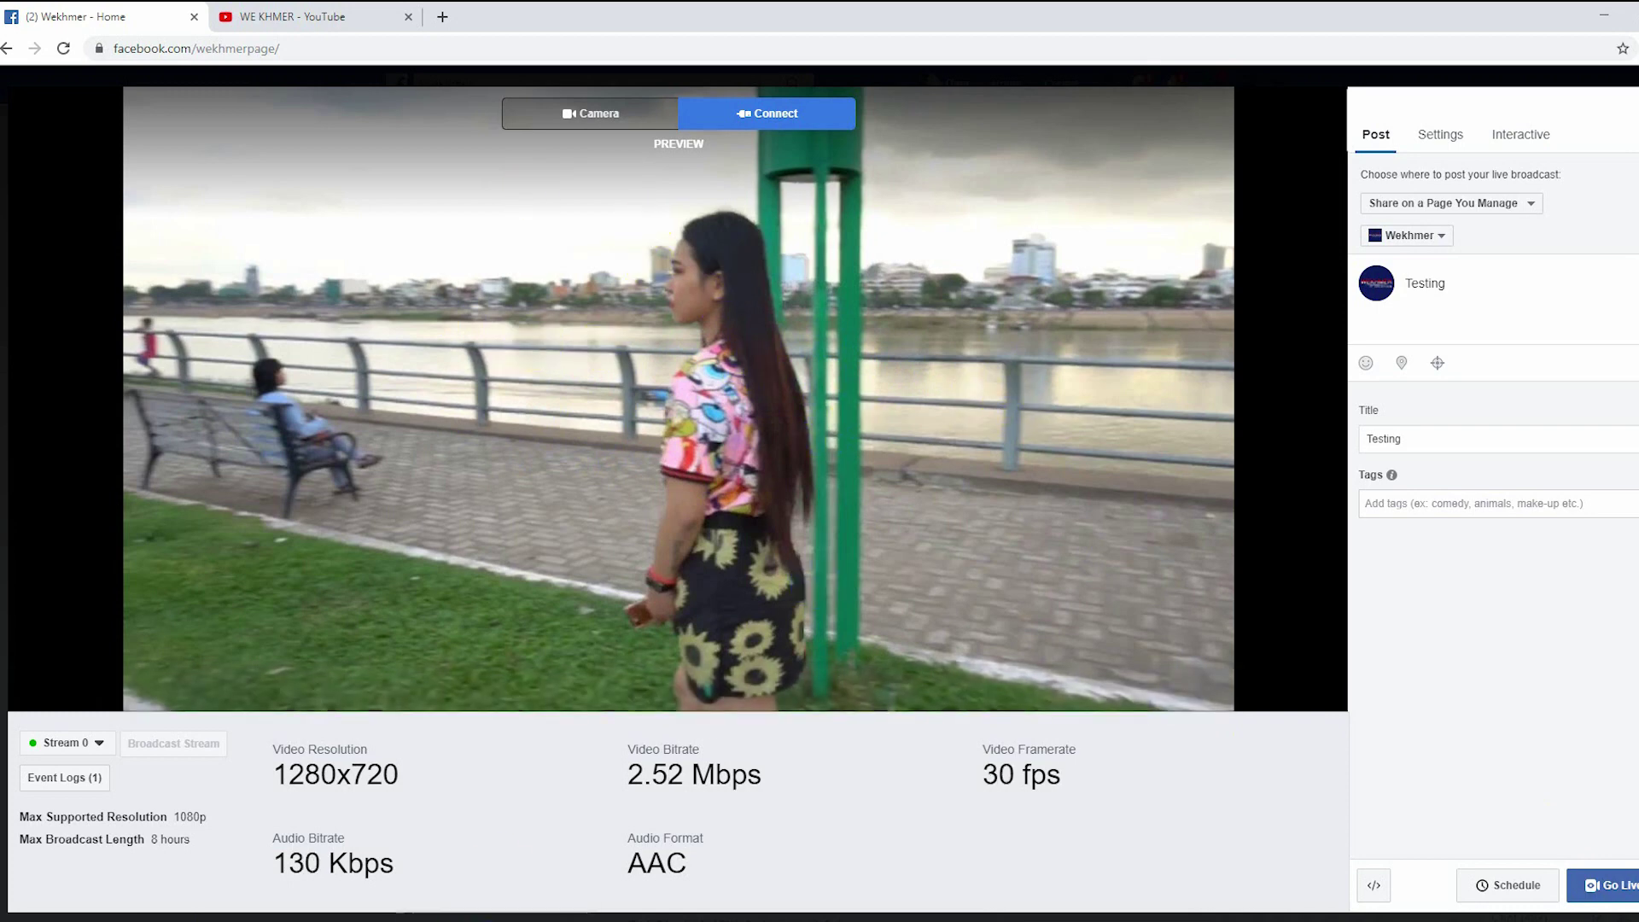
pyautogui.moveTo(496, 918)
pyautogui.click(493, 860)
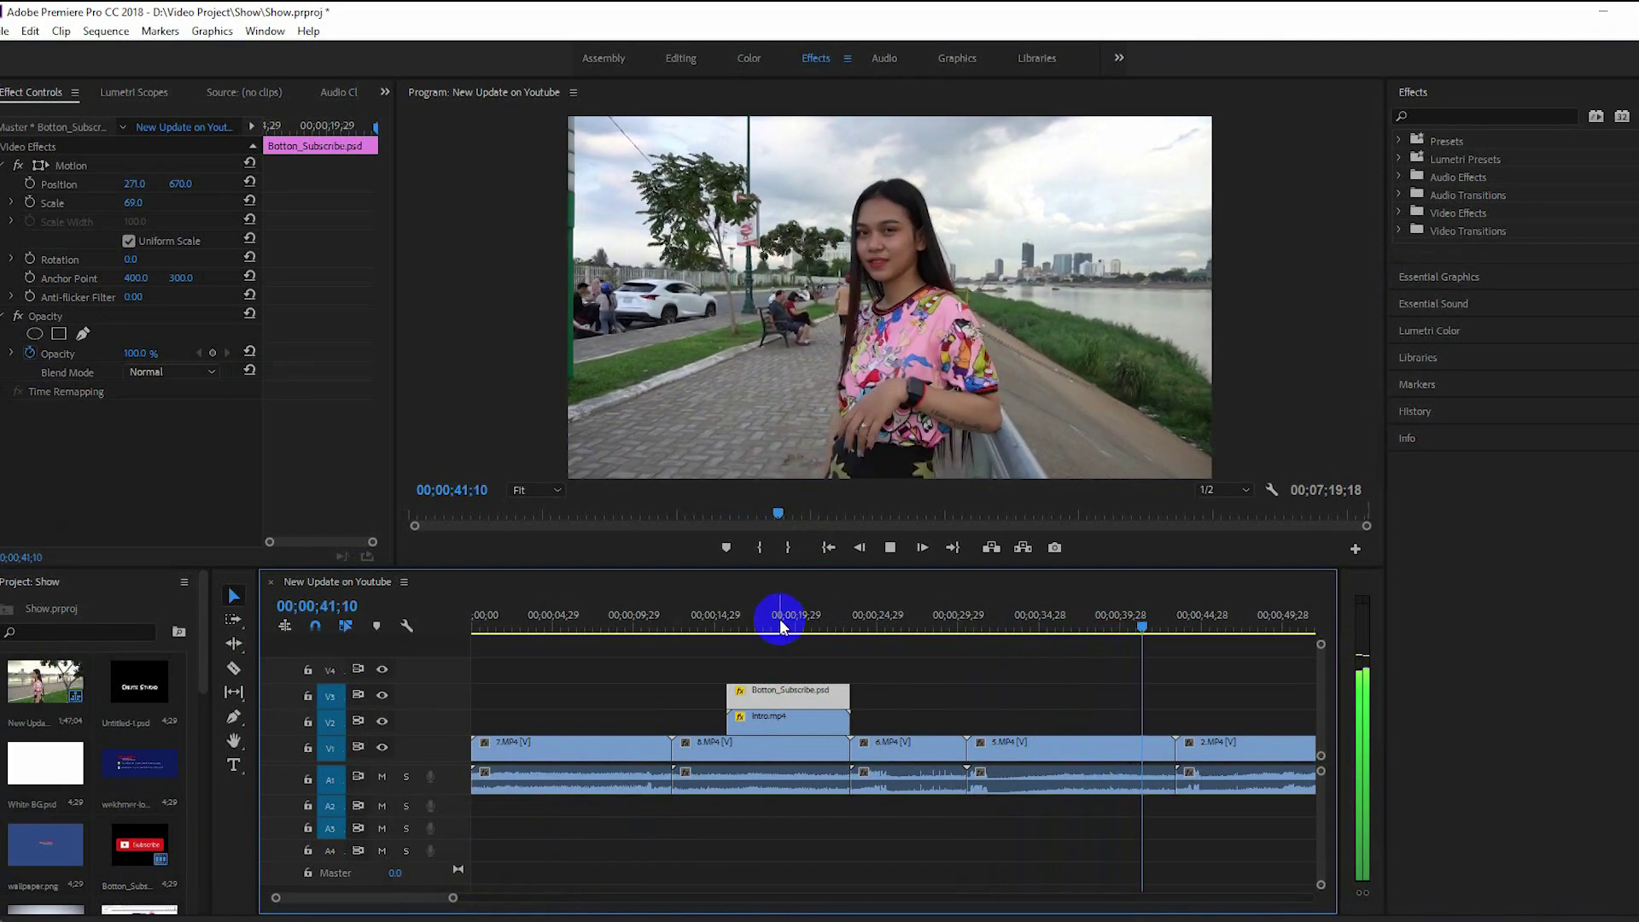
# Step: Shift the subscribe and intro overlays later, append New Update to V1, then return to Facebook Live
pyautogui.moveTo(452, 897); pyautogui.dragTo(666, 898)
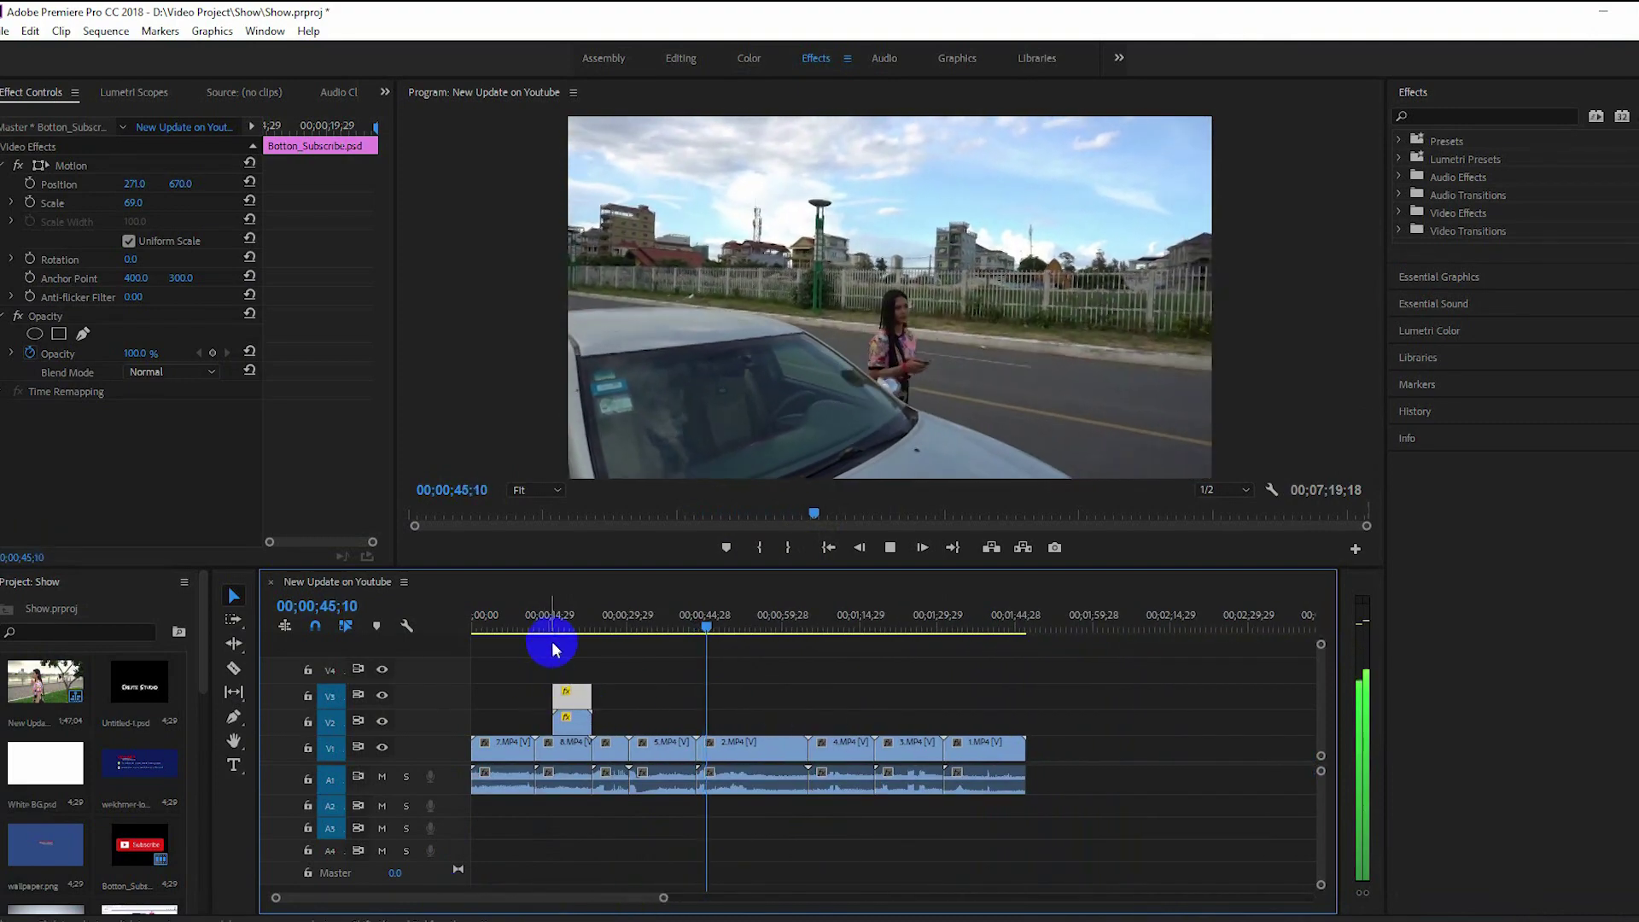
pyautogui.moveTo(540, 657)
pyautogui.mouseDown()
pyautogui.moveTo(629, 726)
pyautogui.moveTo(763, 699)
pyautogui.mouseUp()
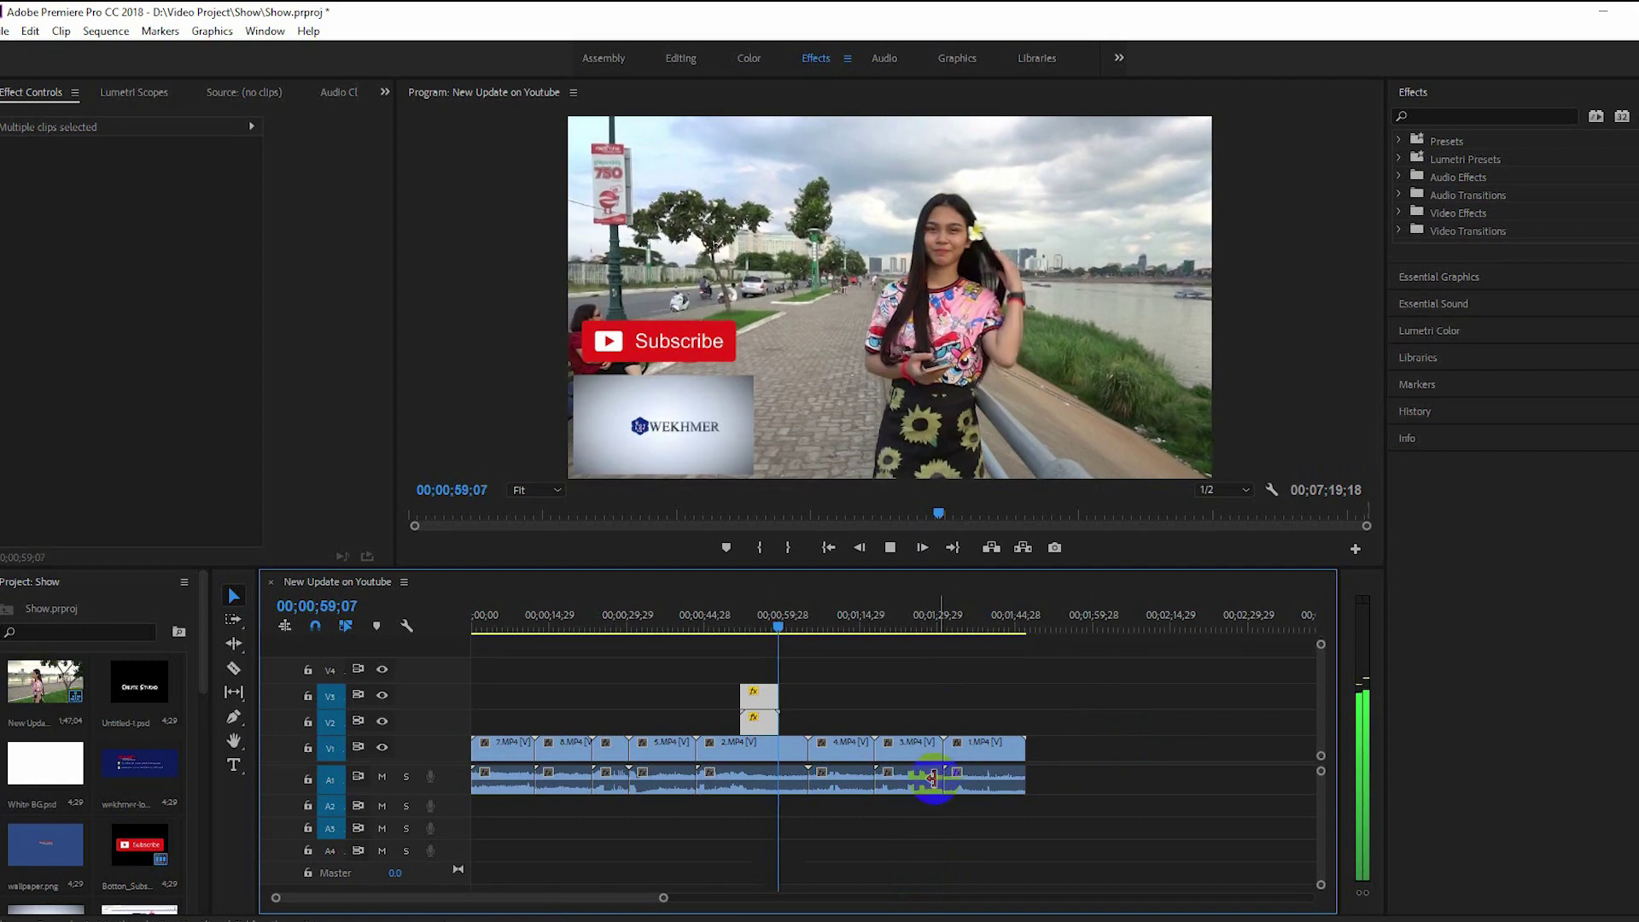
pyautogui.moveTo(664, 898); pyautogui.dragTo(1061, 898)
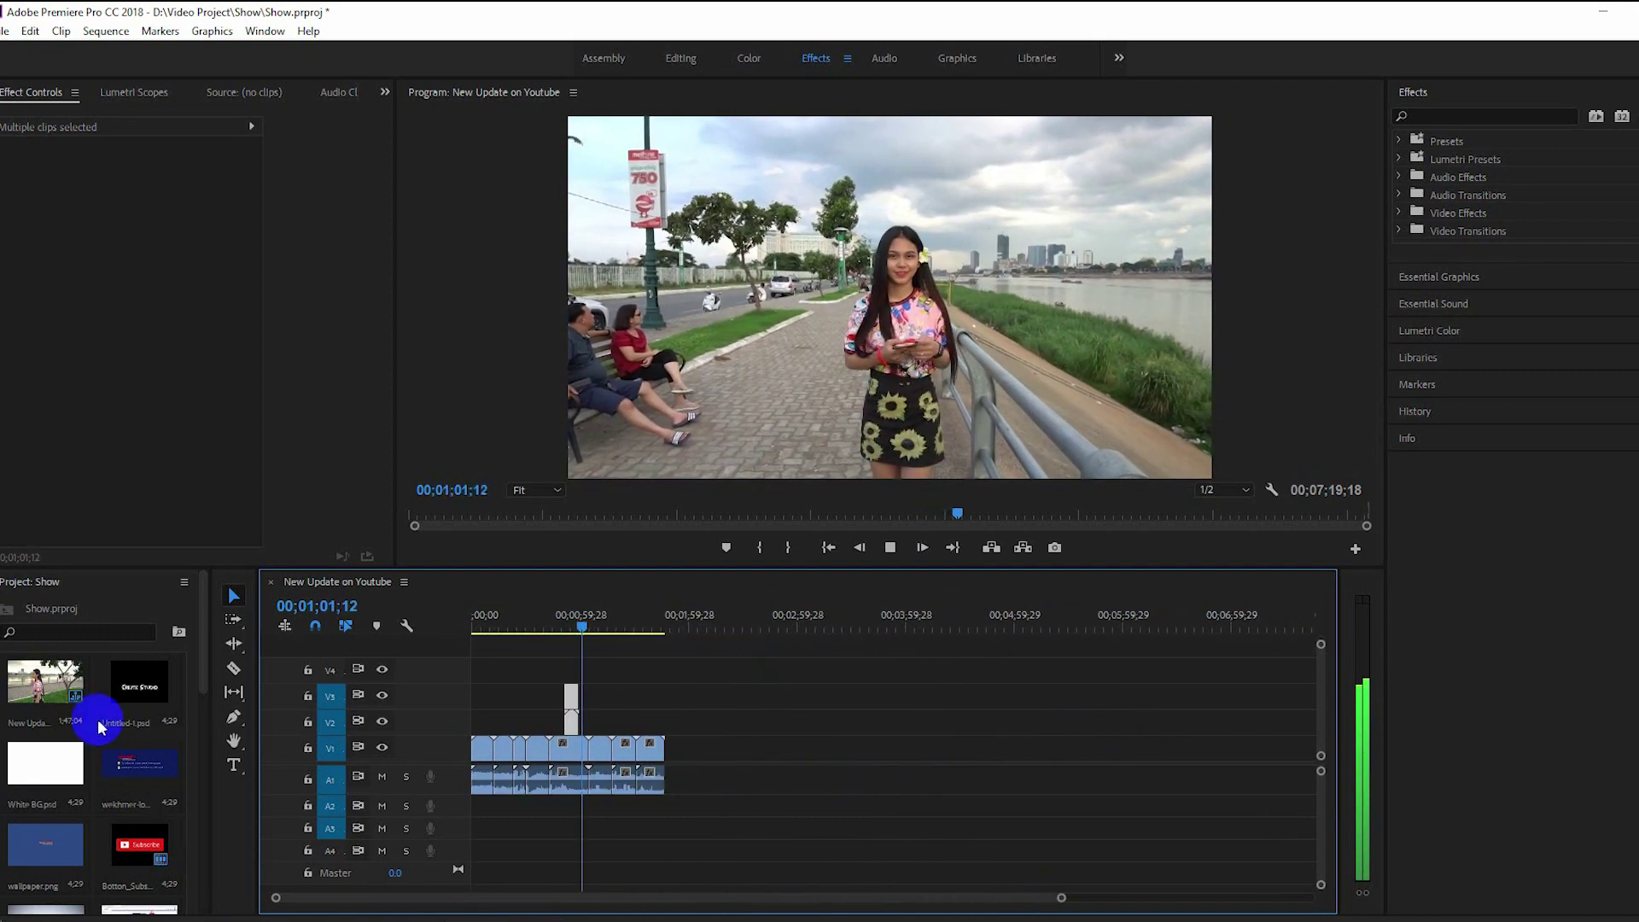
pyautogui.moveTo(57, 692); pyautogui.dragTo(768, 758)
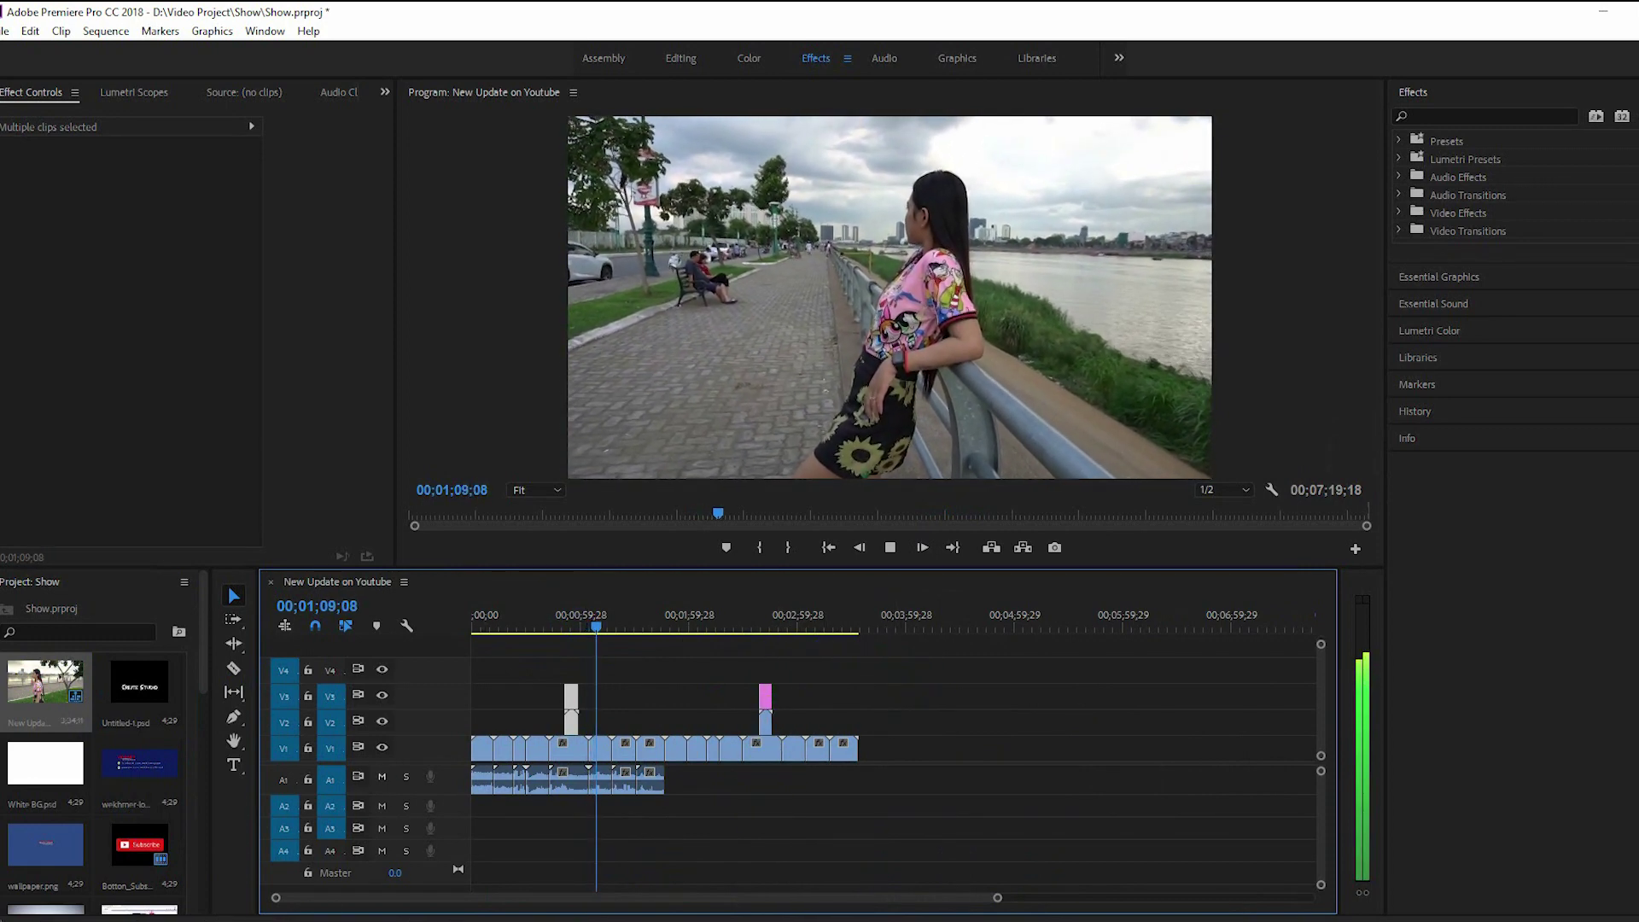
pyautogui.click(327, 918)
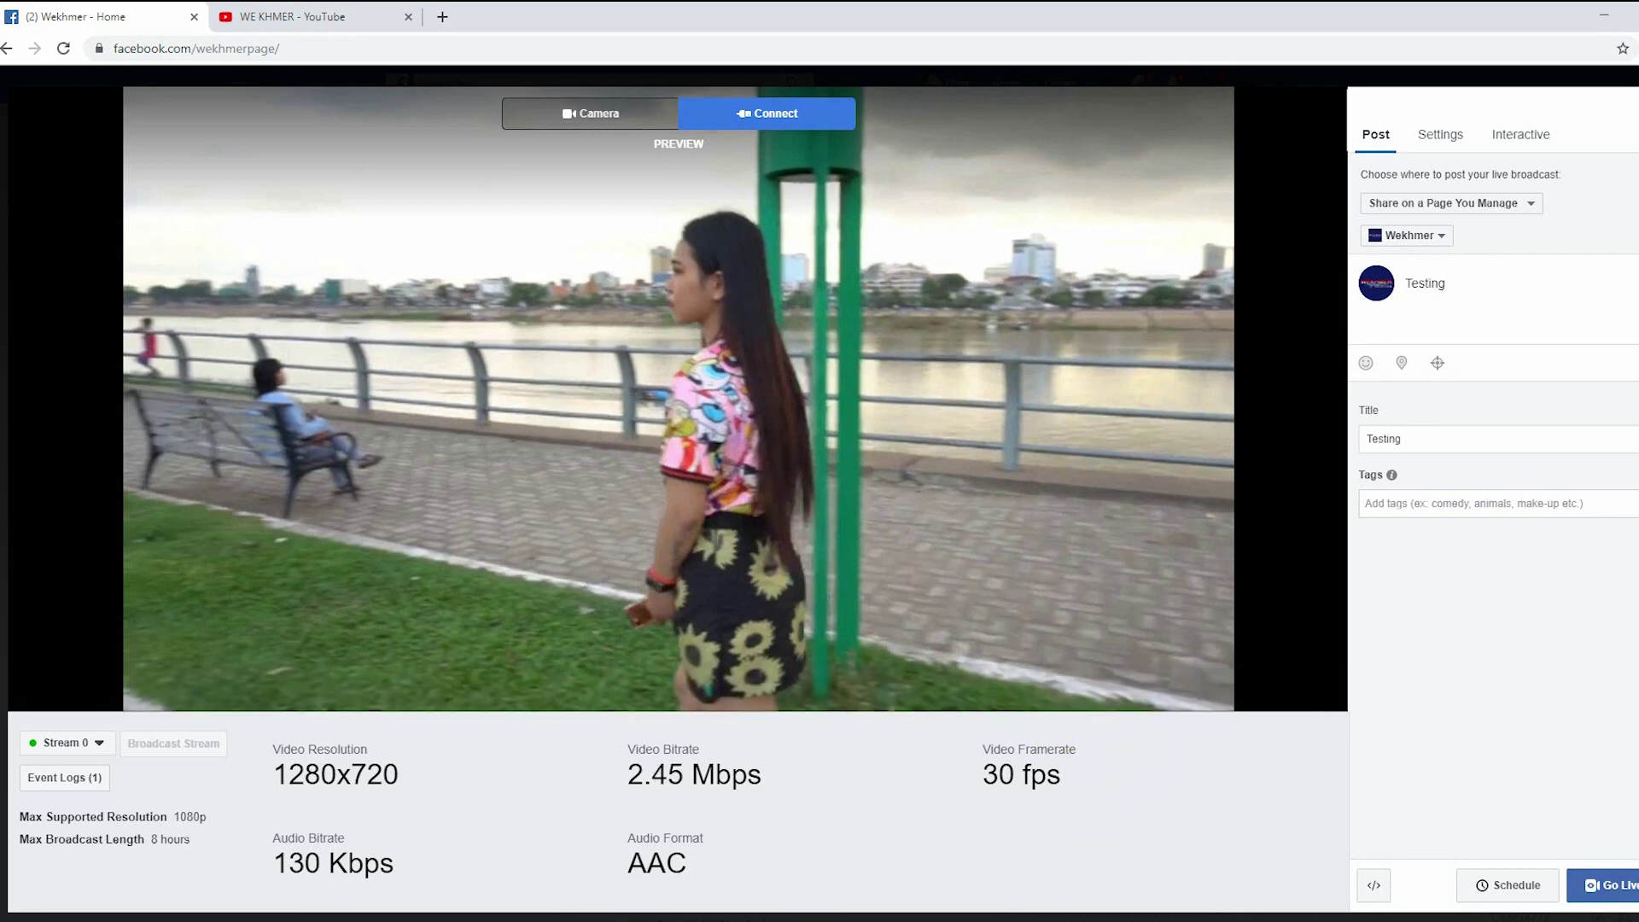
# Step: Bring Premiere Pro forward, then switch to the OBS Studio window capturing the playback
pyautogui.hotkey('alt', 'Tab')
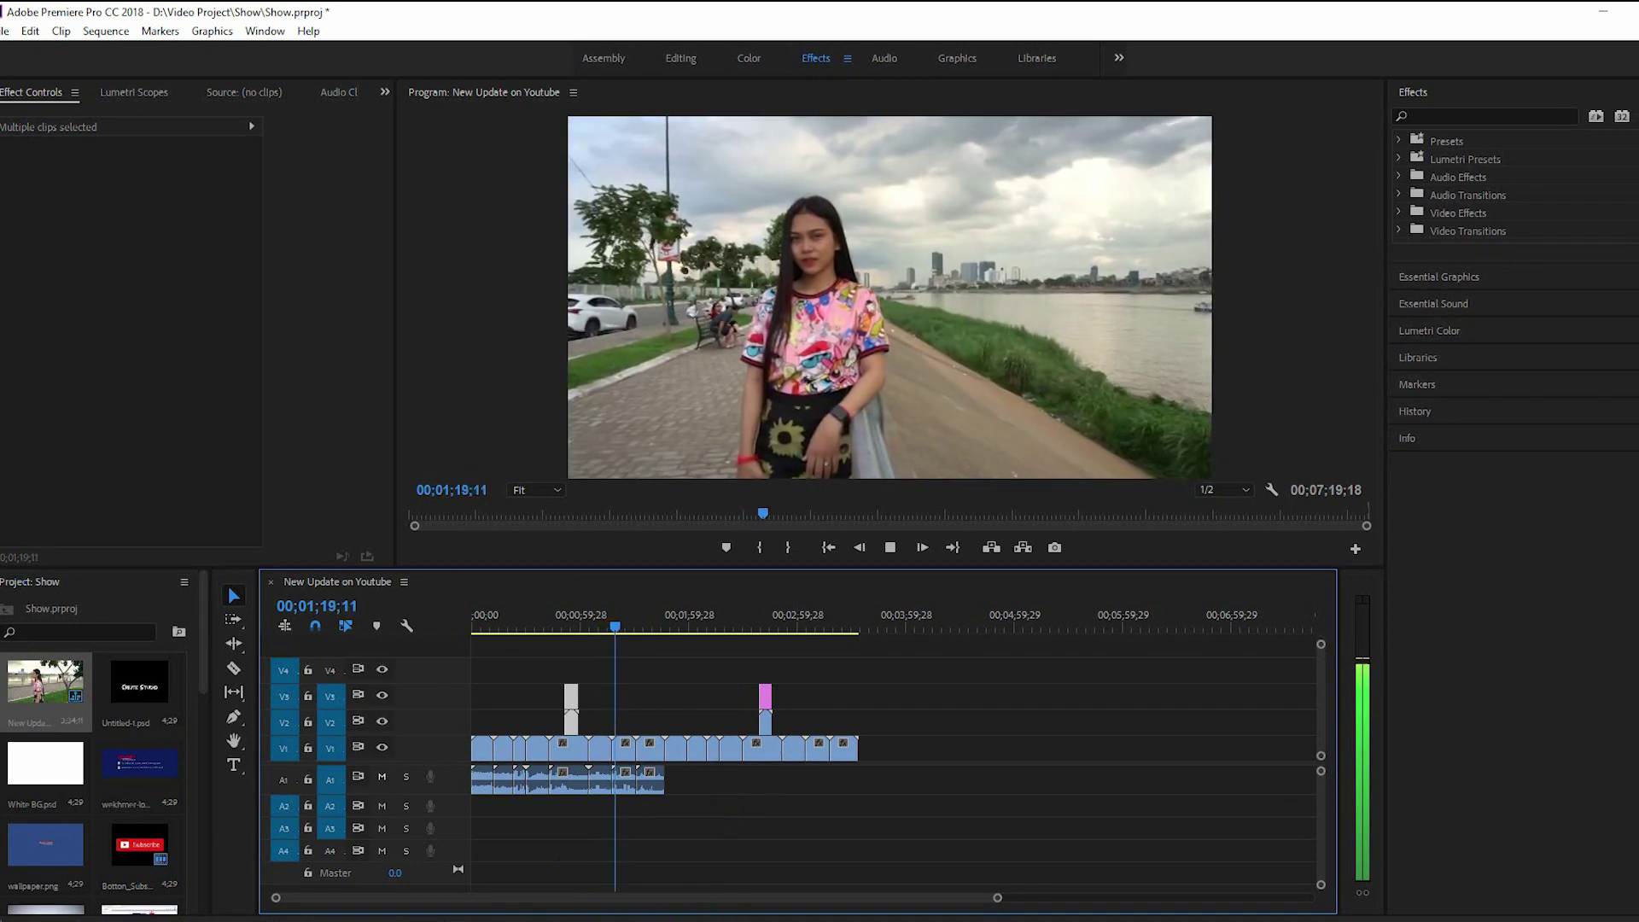
pyautogui.click(623, 879)
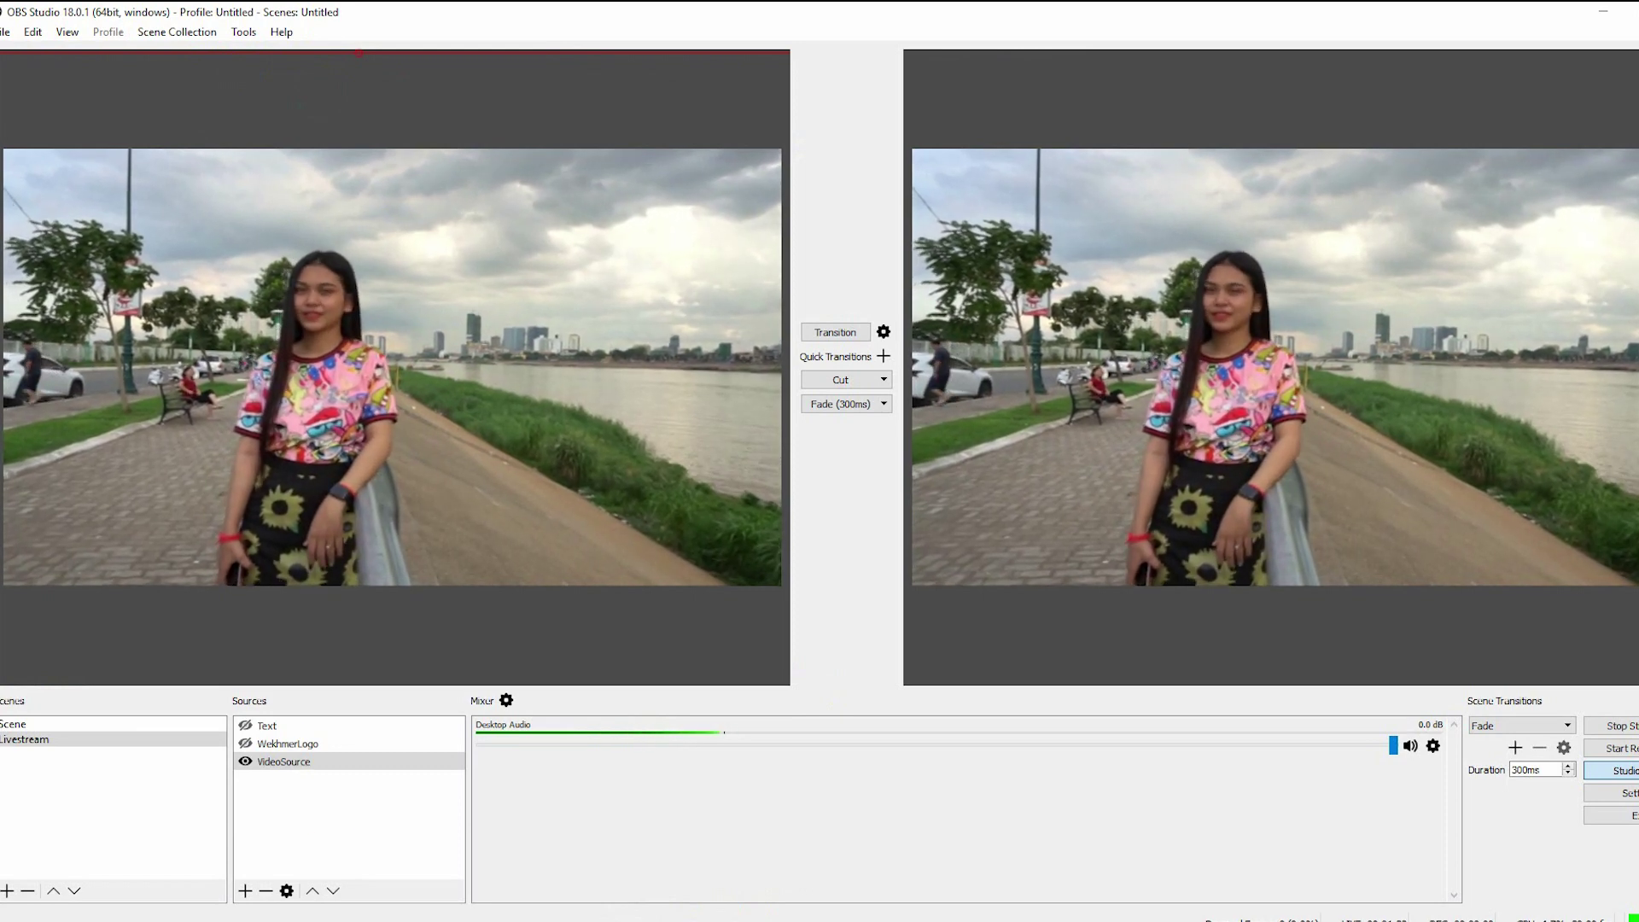
pyautogui.moveTo(493, 918)
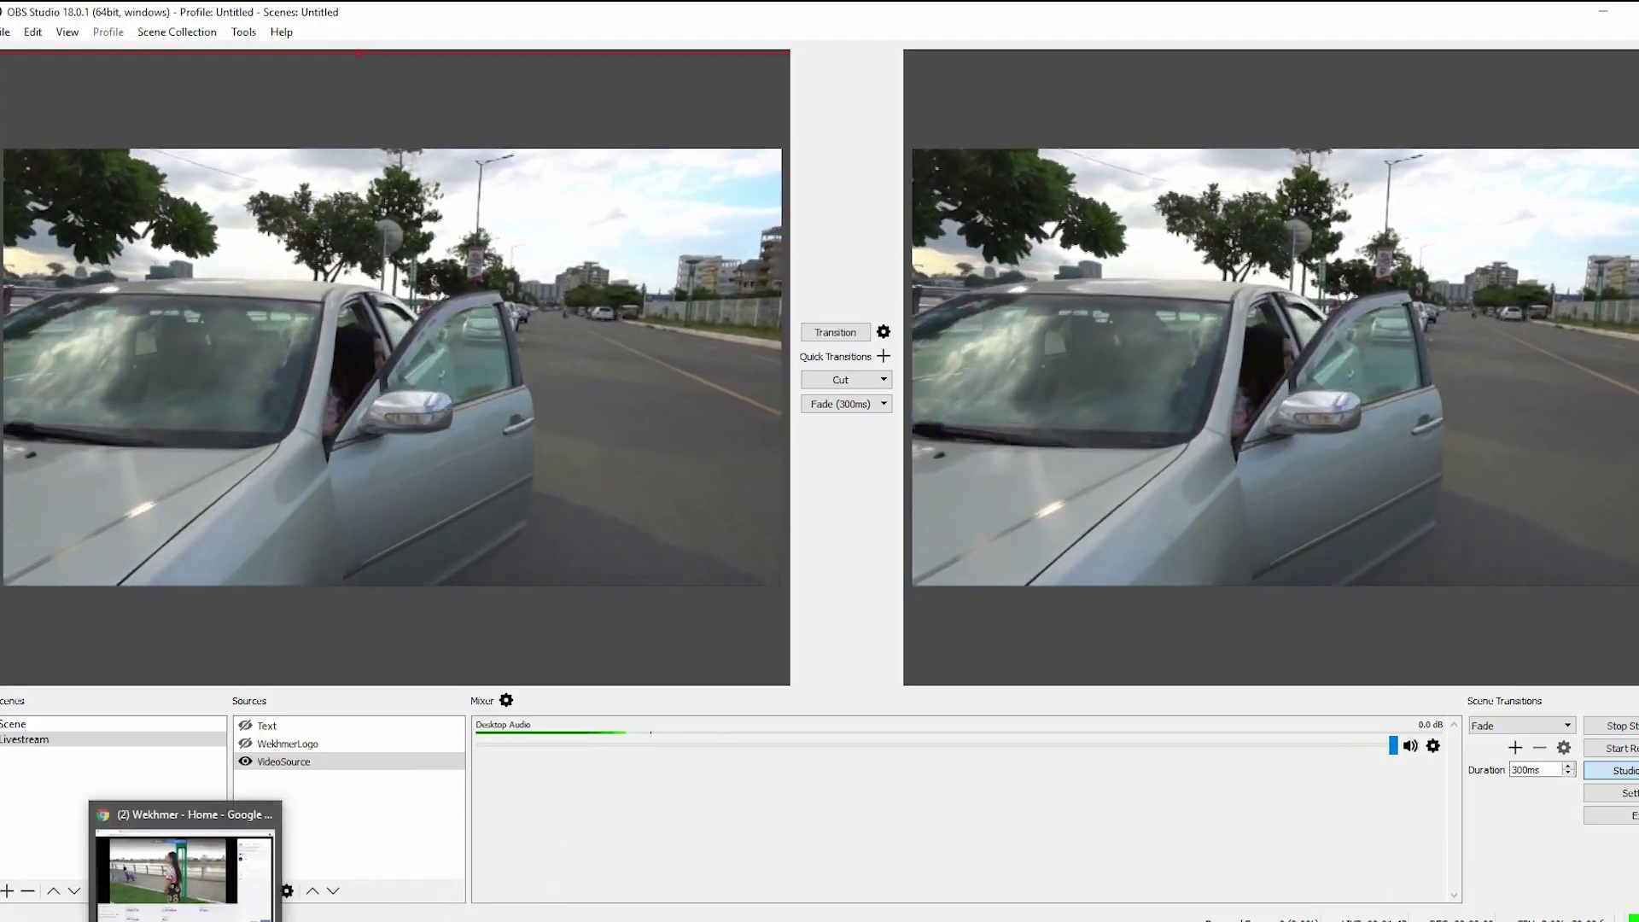
# Step: Go through Facebook Live back to Premiere Pro and stop playback at 00;01;47;04
pyautogui.click(188, 854)
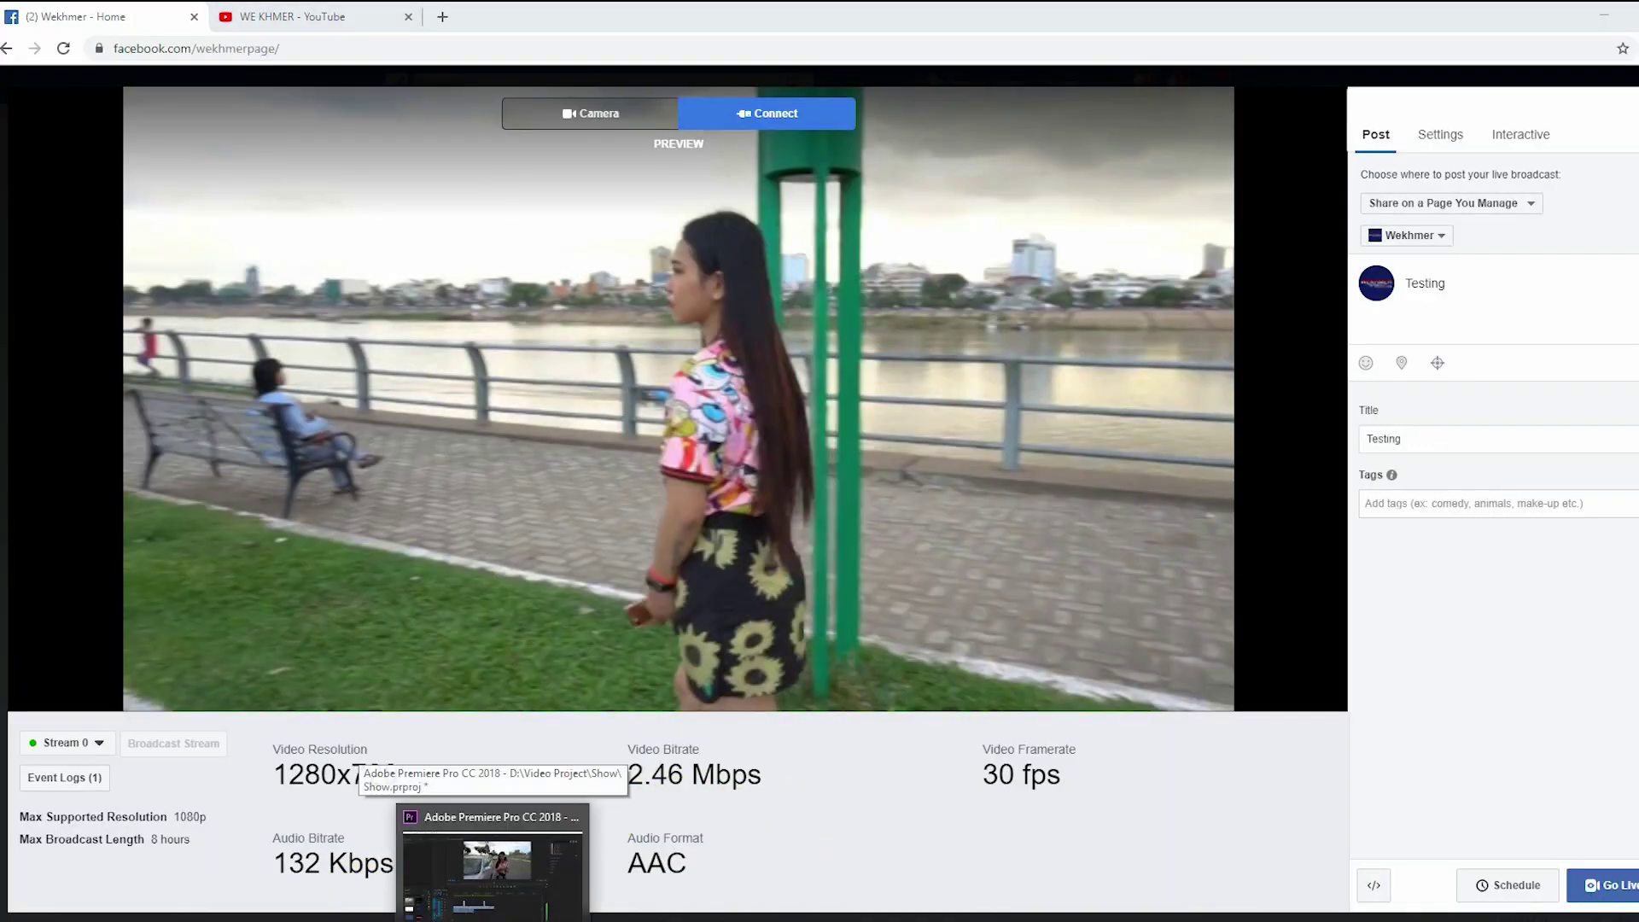
pyautogui.click(495, 858)
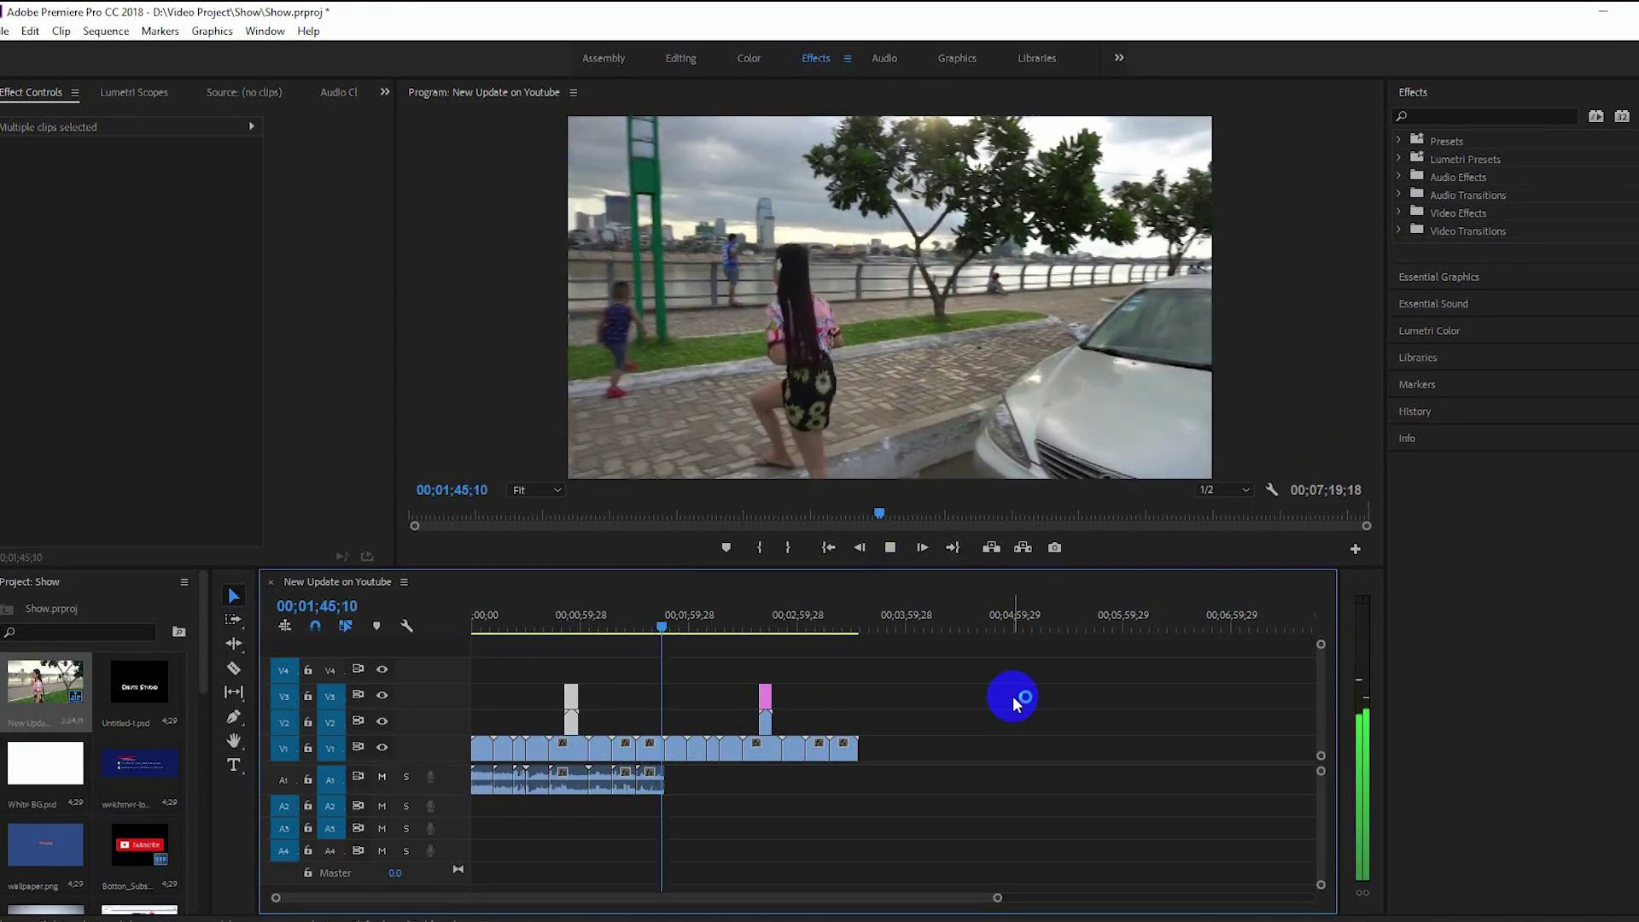
pyautogui.press('space')
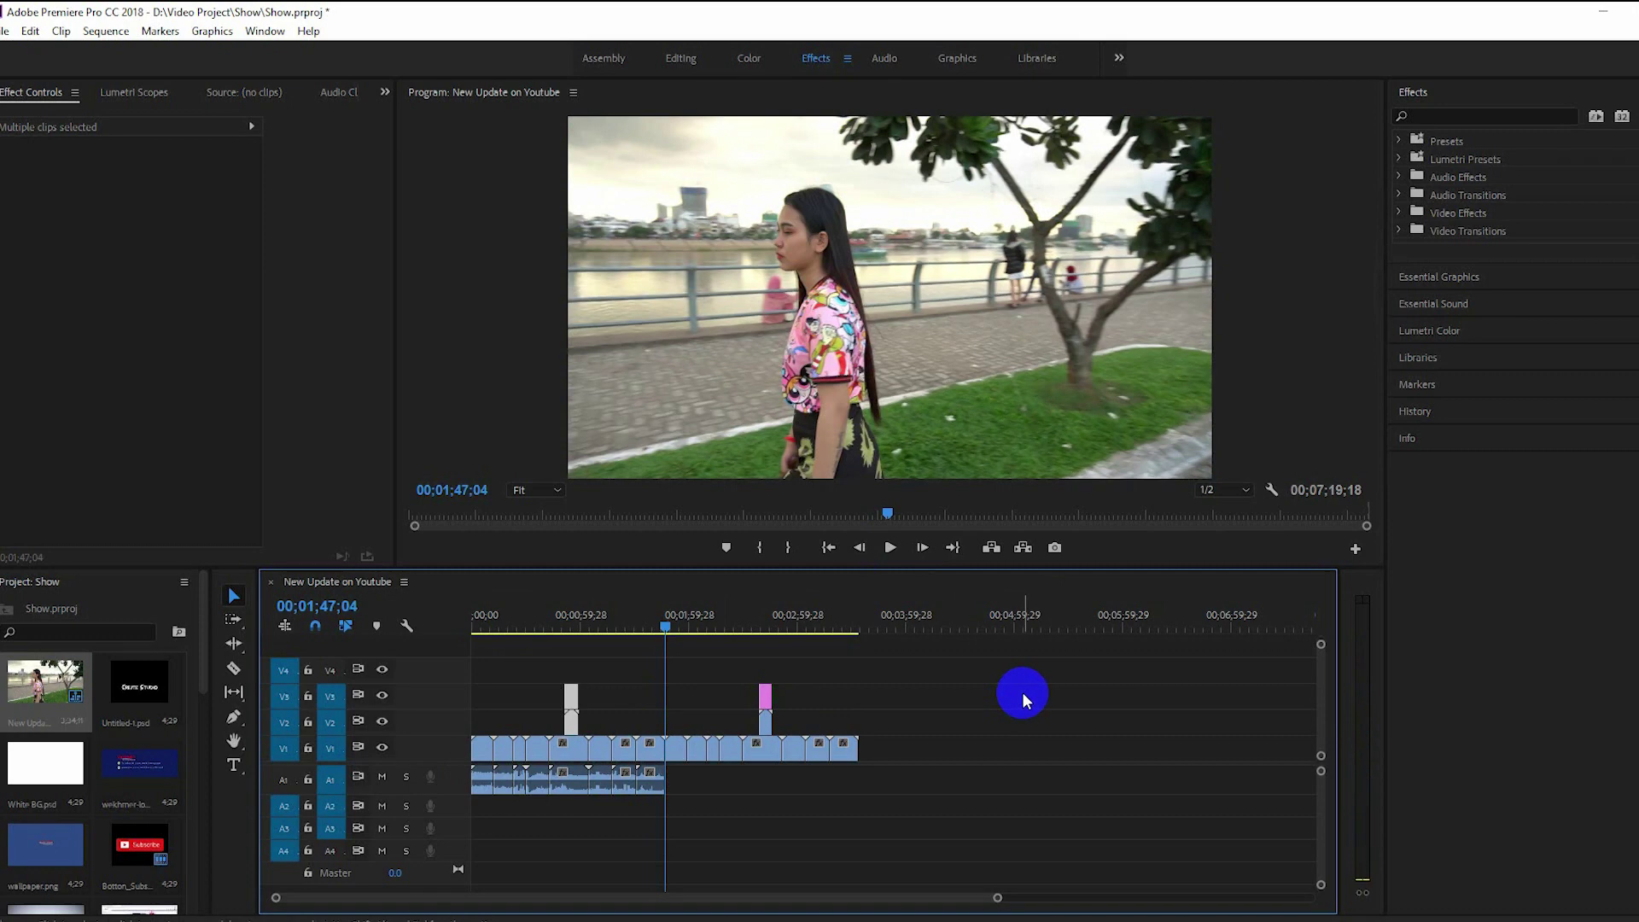